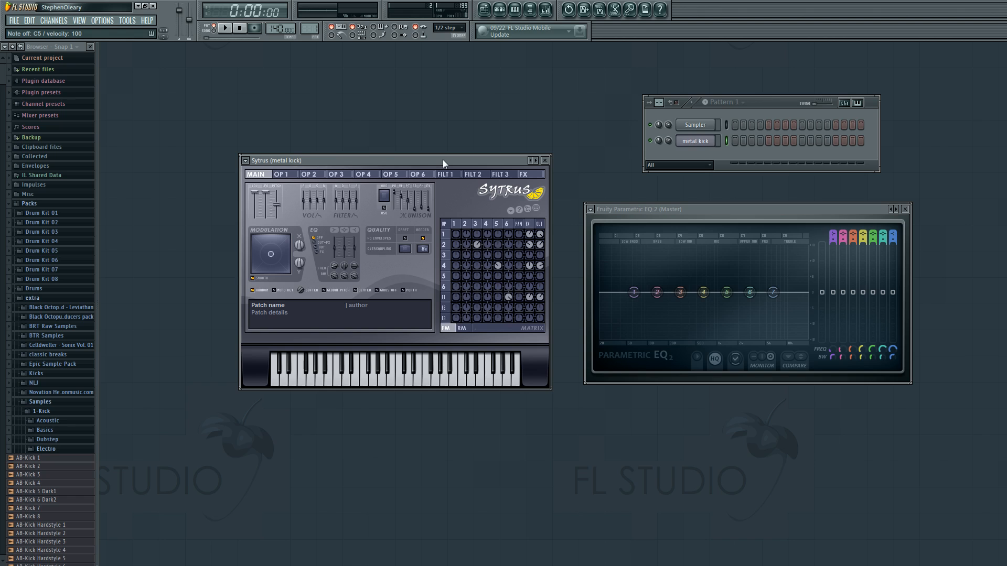
# Check the metal kick channel's settings and its mixer routing, and close the mixer
pyautogui.moveTo(436, 157); pyautogui.dragTo(434, 169)
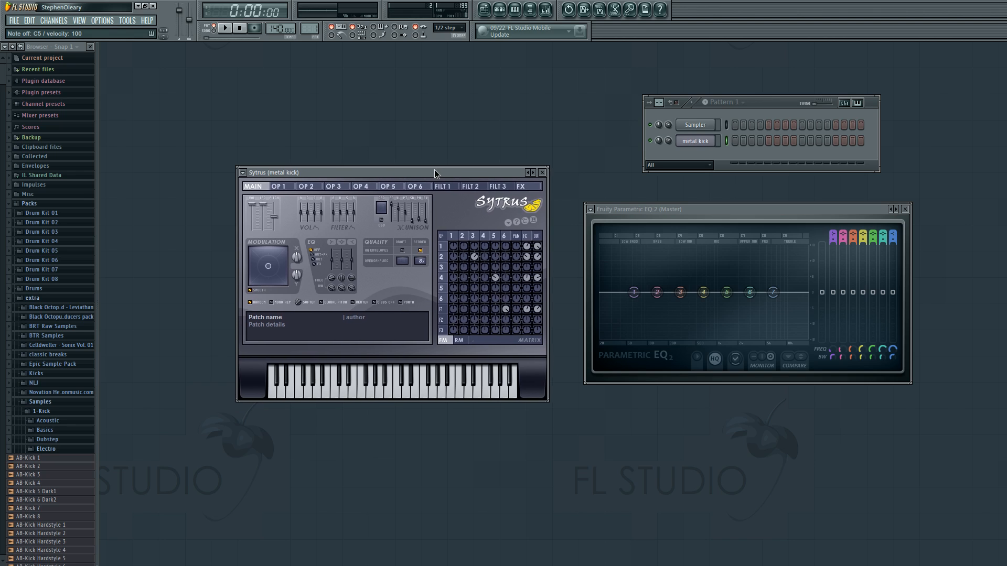
pyautogui.click(688, 141)
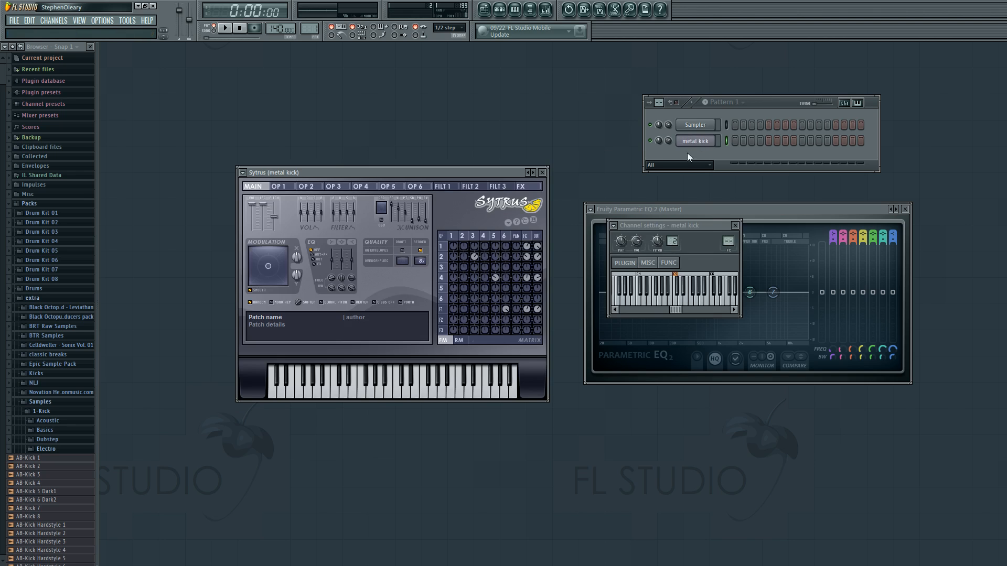
pyautogui.doubleClick(728, 240)
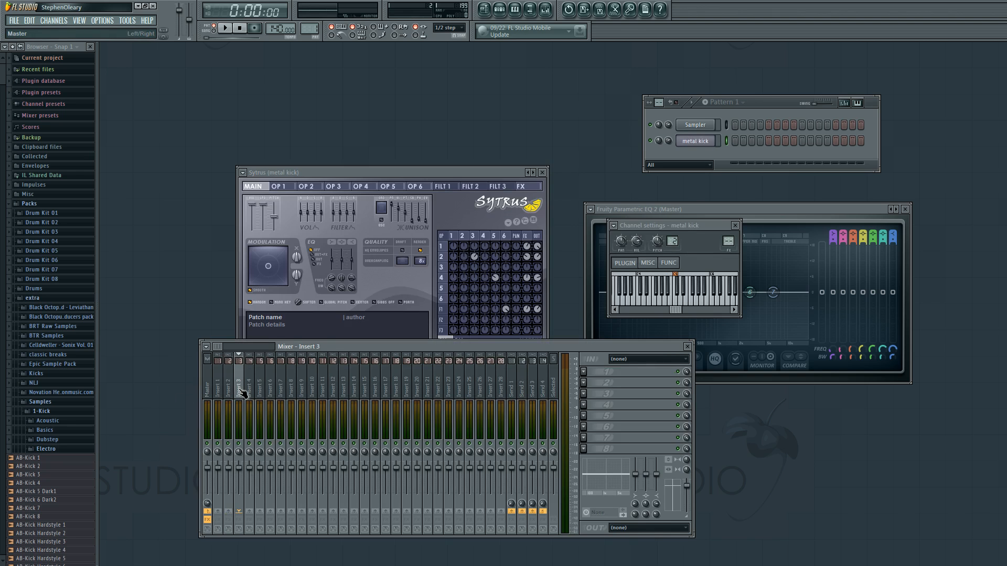
pyautogui.moveTo(216, 346)
pyautogui.mouseDown()
pyautogui.moveTo(281, 347)
pyautogui.moveTo(229, 348)
pyautogui.mouseUp()
pyautogui.click(689, 349)
# Close the metal kick channel settings and move the Sytrus and Parametric EQ 2 windows slightly lower
pyautogui.moveTo(458, 178); pyautogui.dragTo(456, 190)
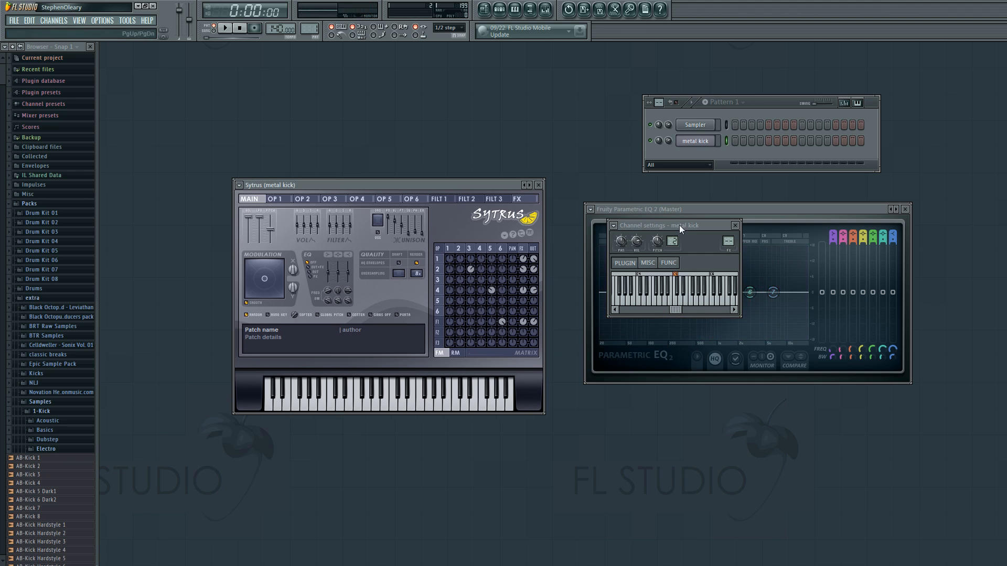
pyautogui.click(736, 225)
pyautogui.moveTo(680, 207); pyautogui.dragTo(673, 225)
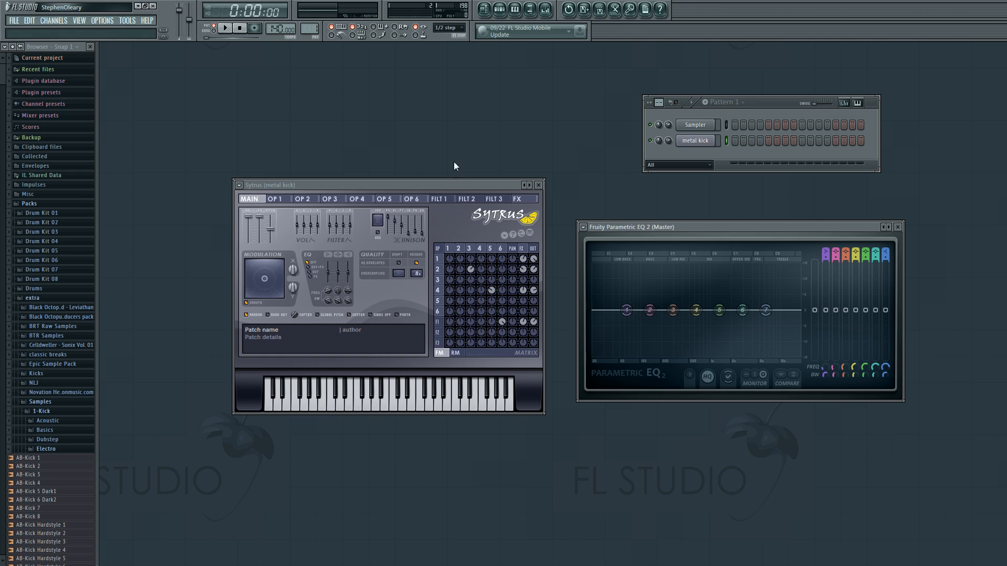
pyautogui.moveTo(446, 185); pyautogui.dragTo(442, 201)
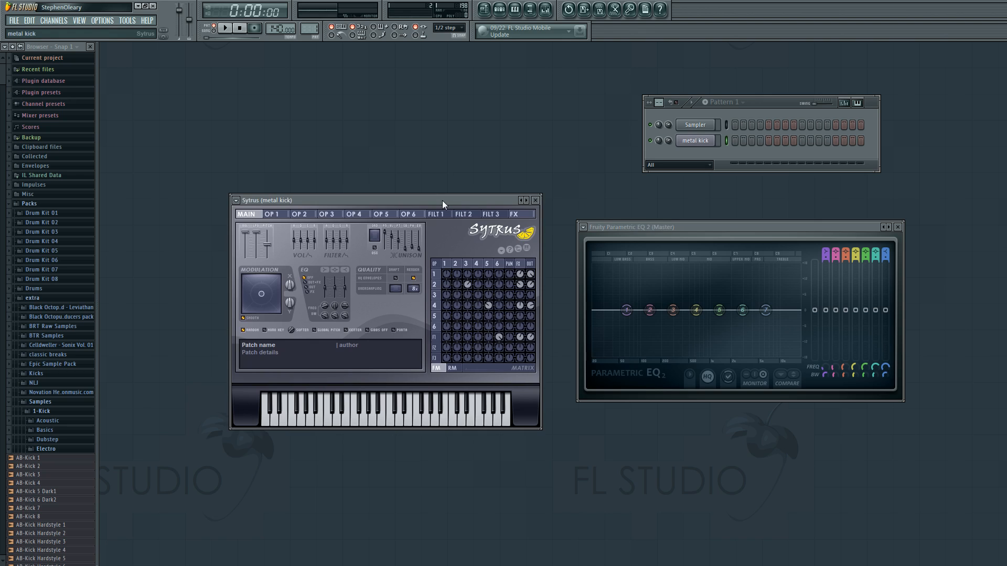
# Isolate operator 1 in the matrix by disabling the FX and output sends of operators 2, 4 and filter 1, plus operator 1's FX send
pyautogui.rightClick(521, 285)
pyautogui.rightClick(531, 285)
pyautogui.rightClick(531, 306)
pyautogui.rightClick(521, 306)
pyautogui.rightClick(520, 337)
pyautogui.rightClick(531, 339)
pyautogui.moveTo(474, 200); pyautogui.dragTo(475, 208)
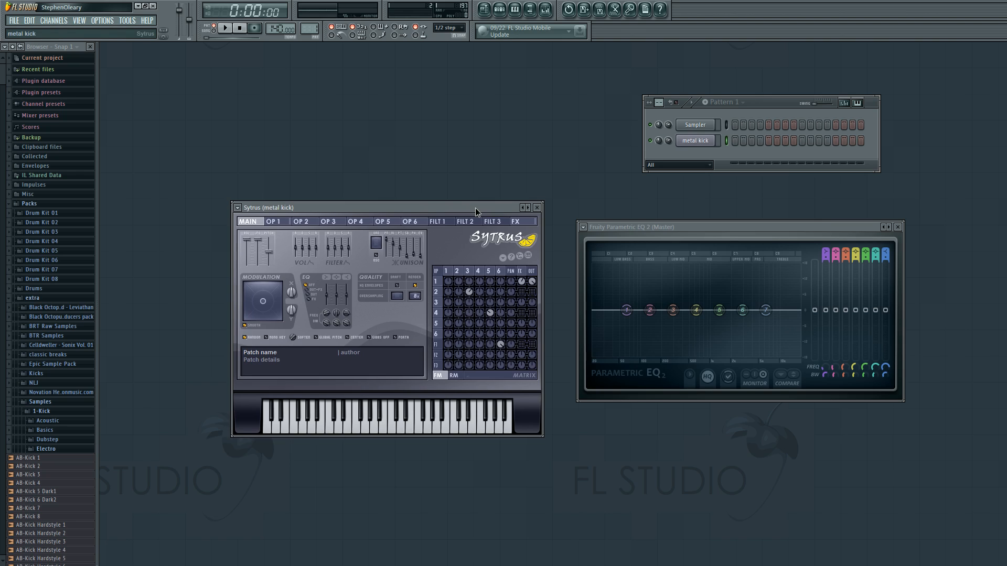
pyautogui.rightClick(520, 282)
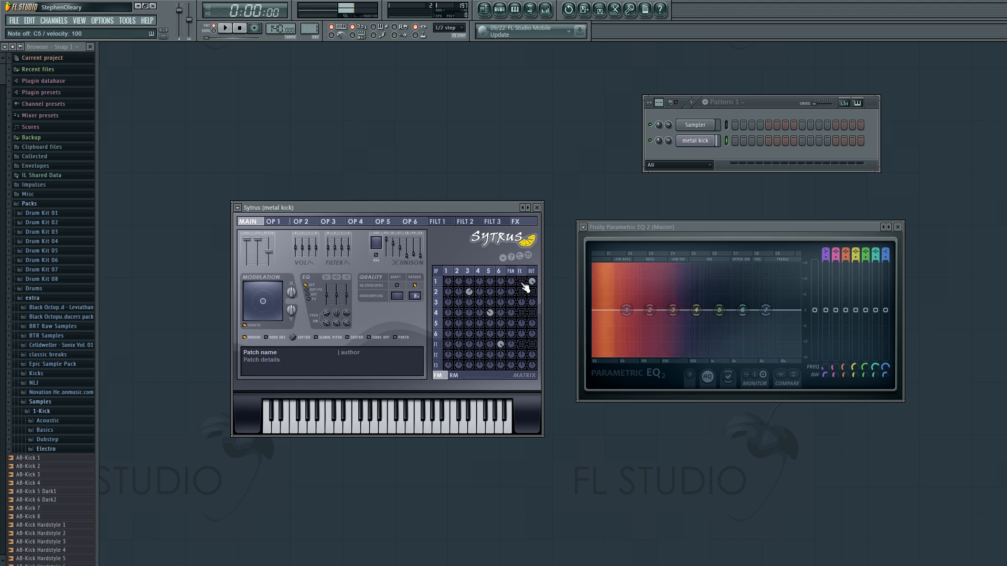
# Inspect operator 1's volume and pitch envelopes and sound notes across the upper half of the Sytrus keyboard
pyautogui.click(449, 273)
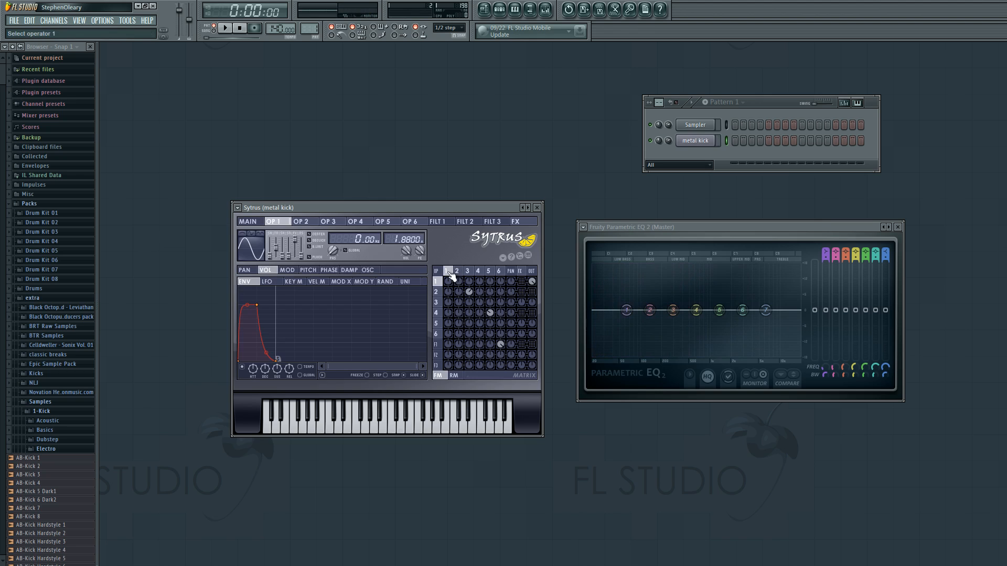
pyautogui.click(309, 271)
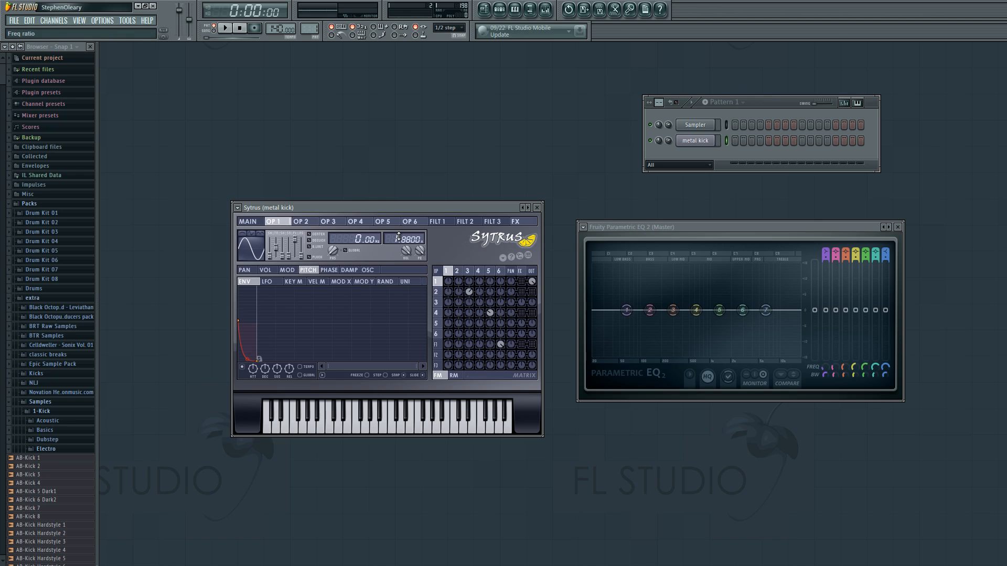
pyautogui.click(476, 423)
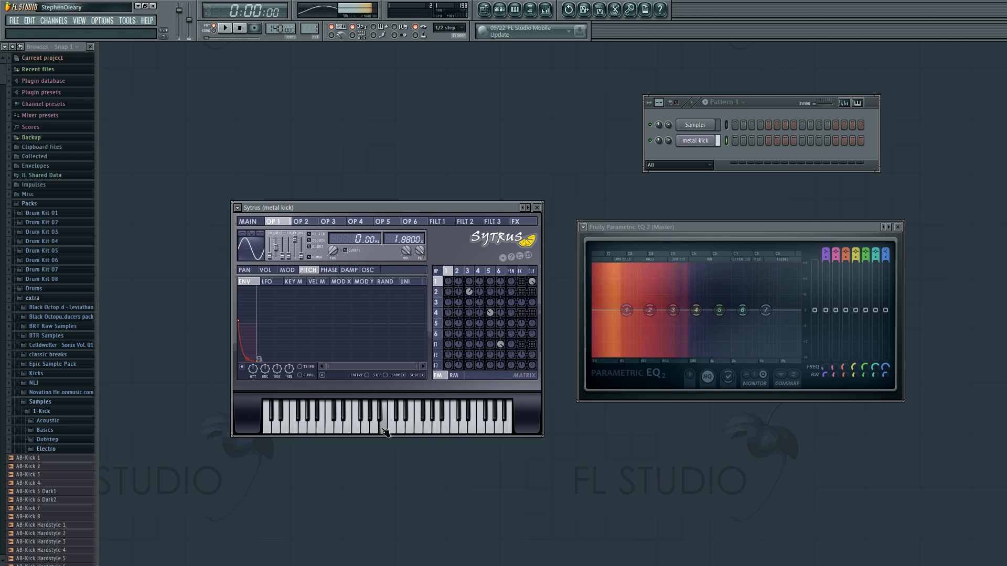
pyautogui.click(493, 430)
pyautogui.moveTo(493, 431); pyautogui.dragTo(406, 429)
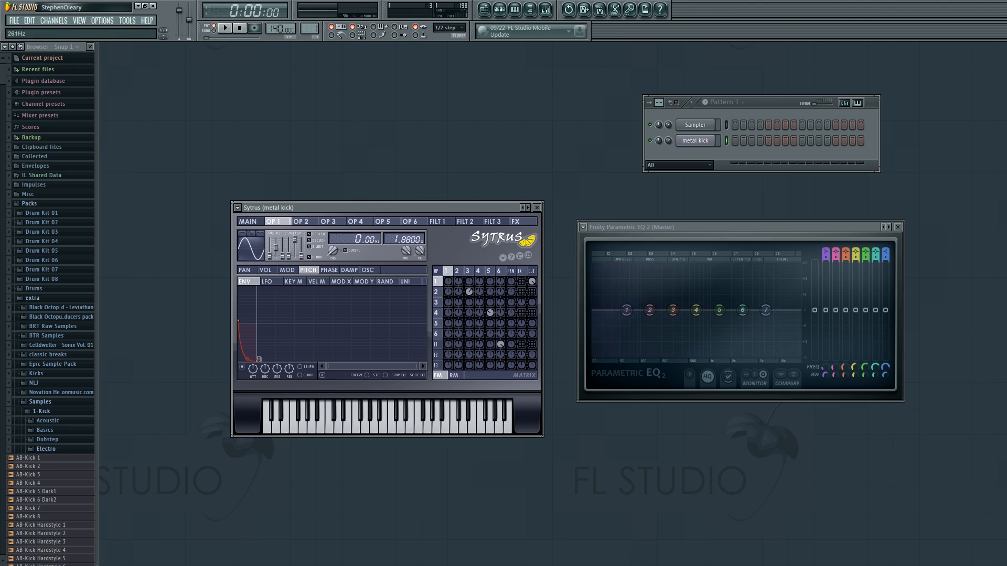
# Audition operator 1 repeatedly at C5 and compare it with several higher and lower notes
pyautogui.press('z')
pyautogui.press('z')
pyautogui.press('z')
pyautogui.press('z')
pyautogui.press('z')
pyautogui.click(430, 421)
pyautogui.click(457, 421)
pyautogui.click(324, 421)
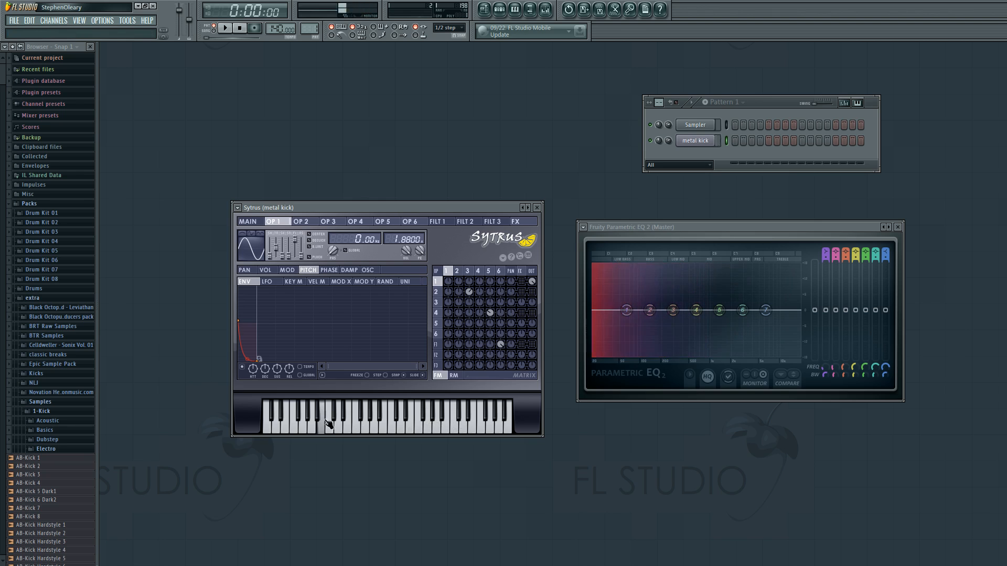
pyautogui.click(368, 420)
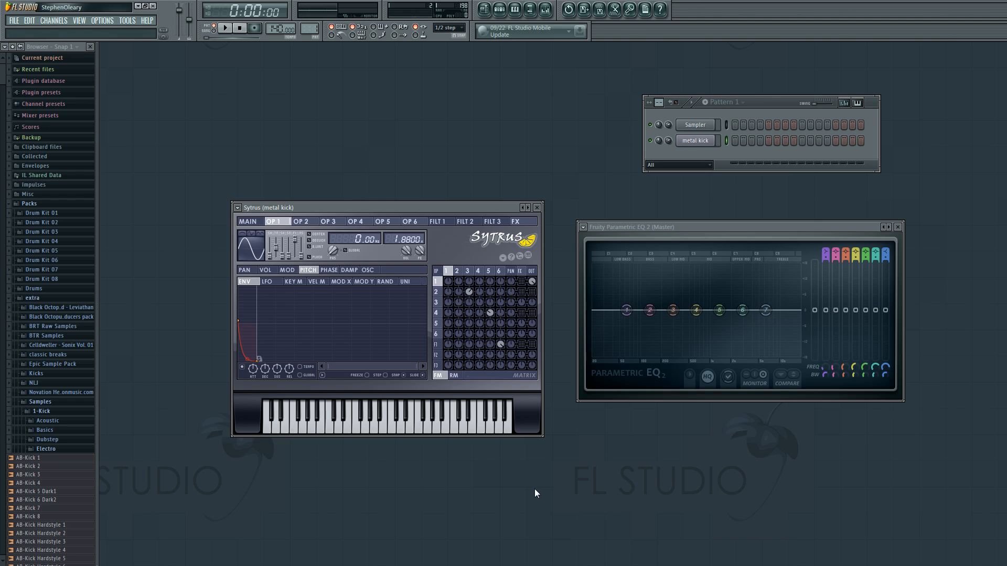
pyautogui.press('z')
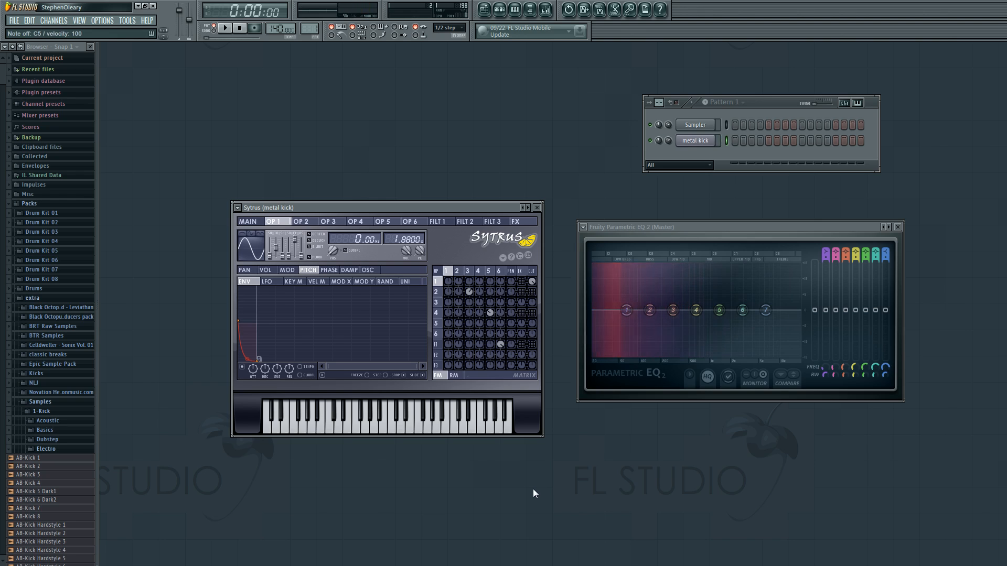
# Disable operator 1's output, enable operator 2's output and audition operator 2 alone at C5
pyautogui.rightClick(533, 282)
pyautogui.rightClick(533, 292)
pyautogui.press('z')
pyautogui.press('z')
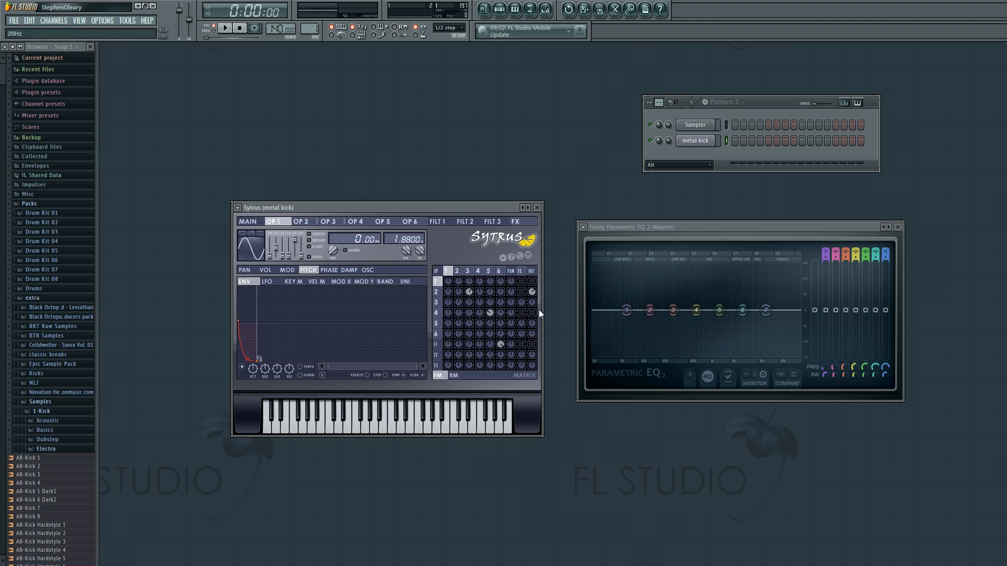
pyautogui.press('z')
pyautogui.press('z')
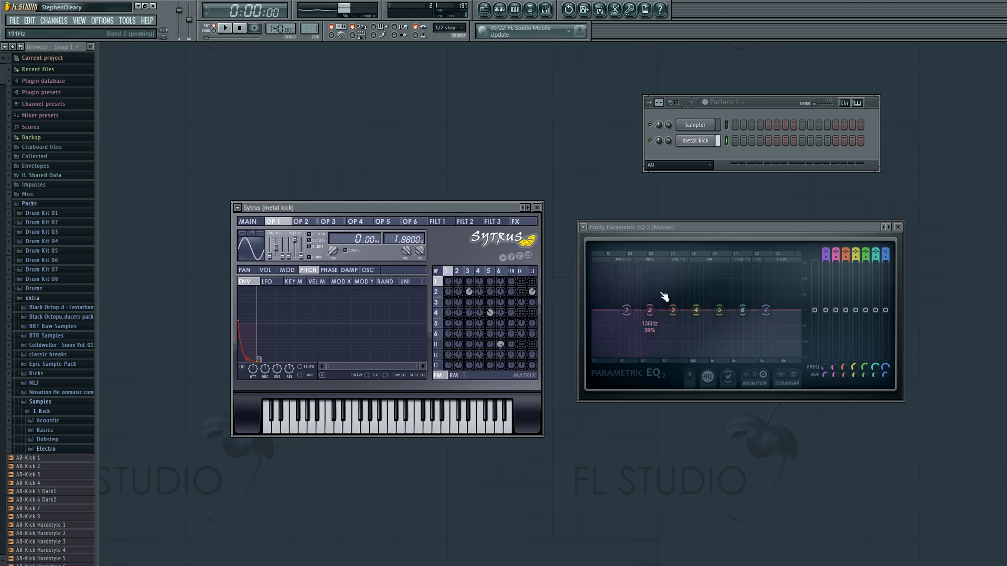
pyautogui.press('z')
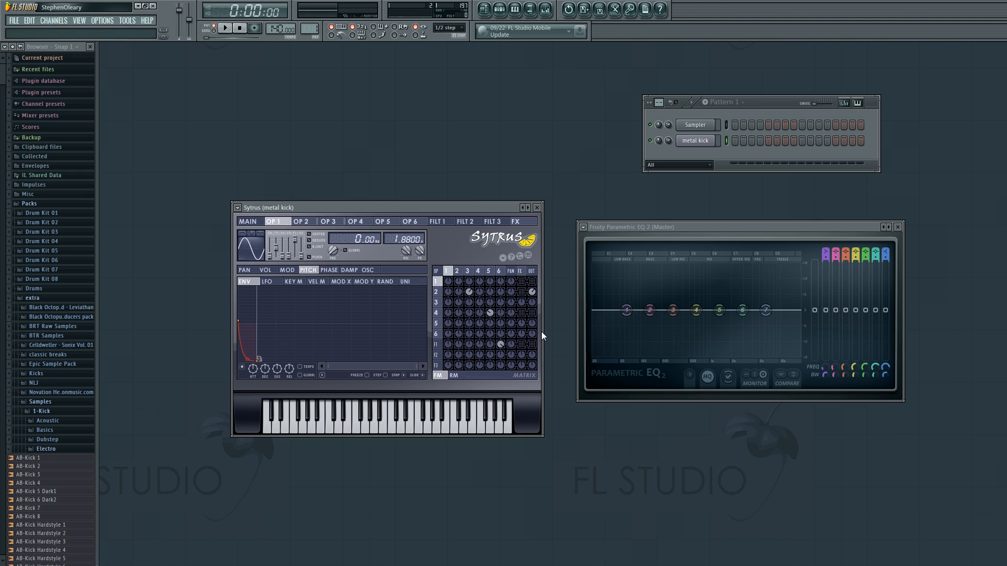
pyautogui.press('z')
pyautogui.press('z')
pyautogui.press('z')
# Inspect operator 2's pitch envelope and operator 3's oscillator harmonics while auditioning the sound at C5
pyautogui.click(459, 271)
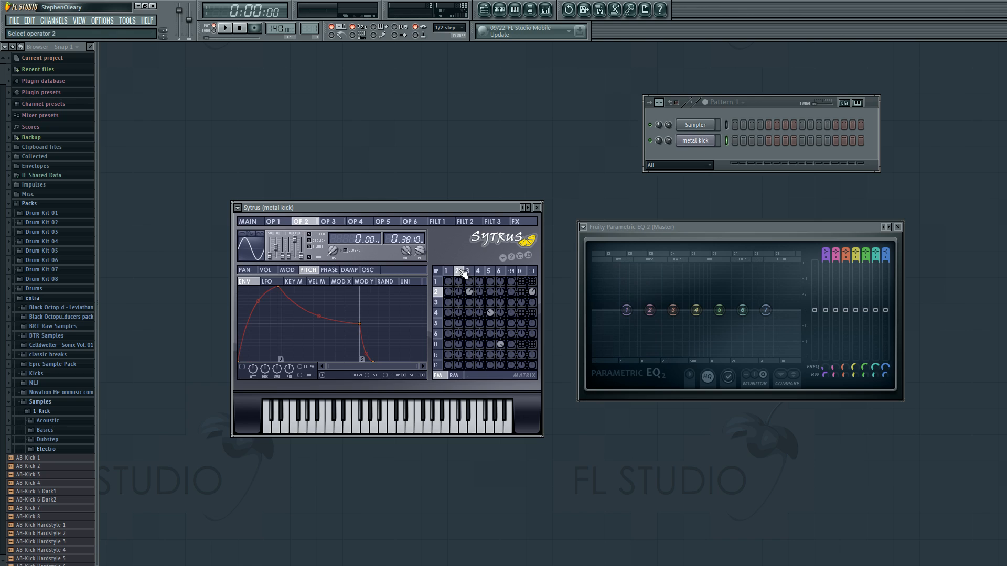
pyautogui.press('z')
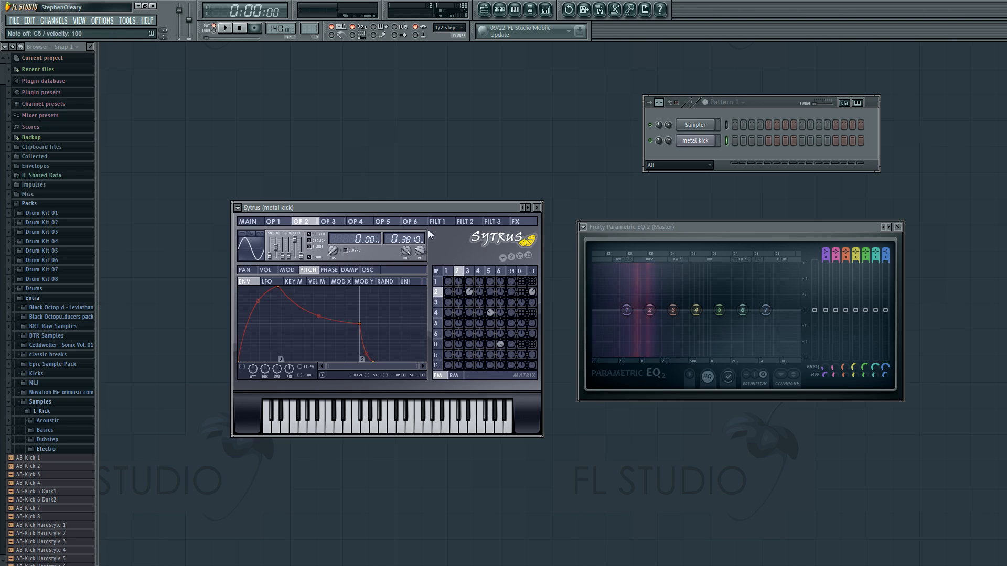
pyautogui.click(469, 271)
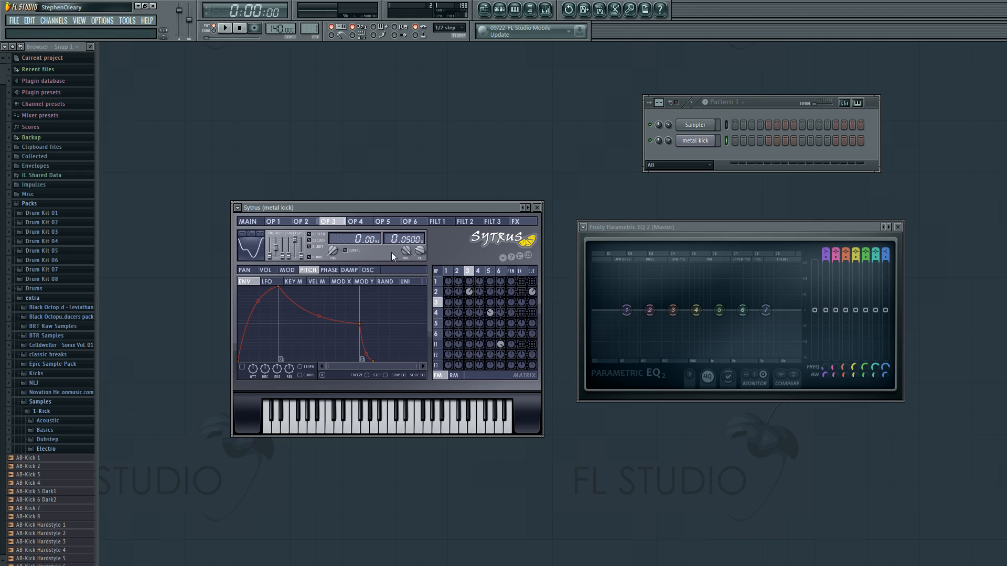
pyautogui.click(368, 270)
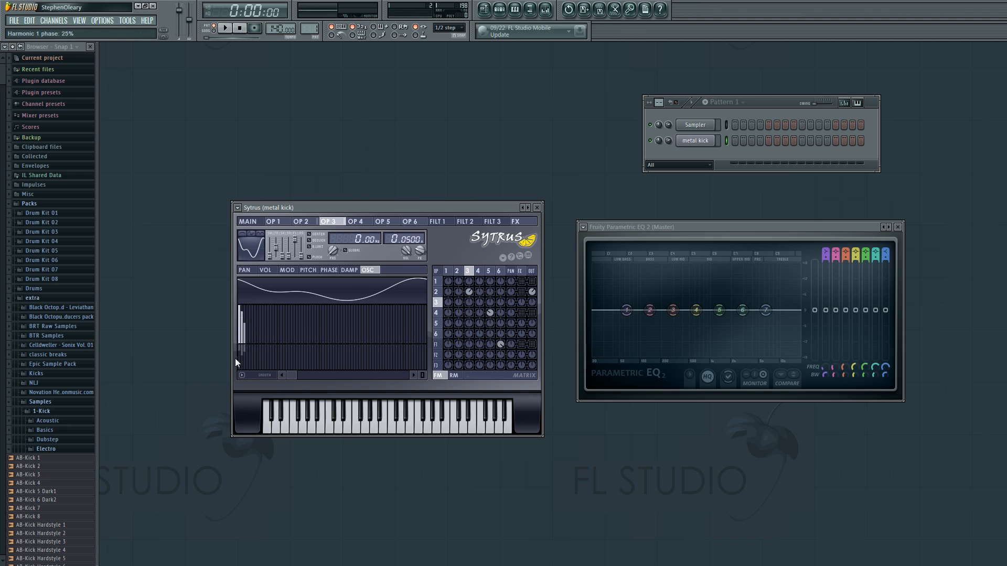
pyautogui.press('z')
pyautogui.press('z')
# View operator 2's volume envelope and audition its decay several times
pyautogui.click(470, 288)
pyautogui.click(266, 270)
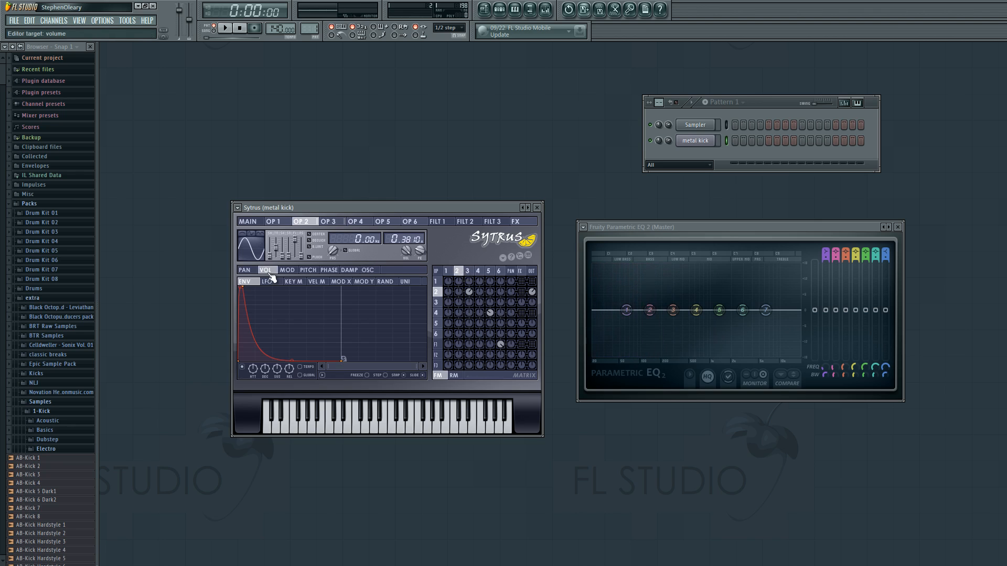
pyautogui.press('z')
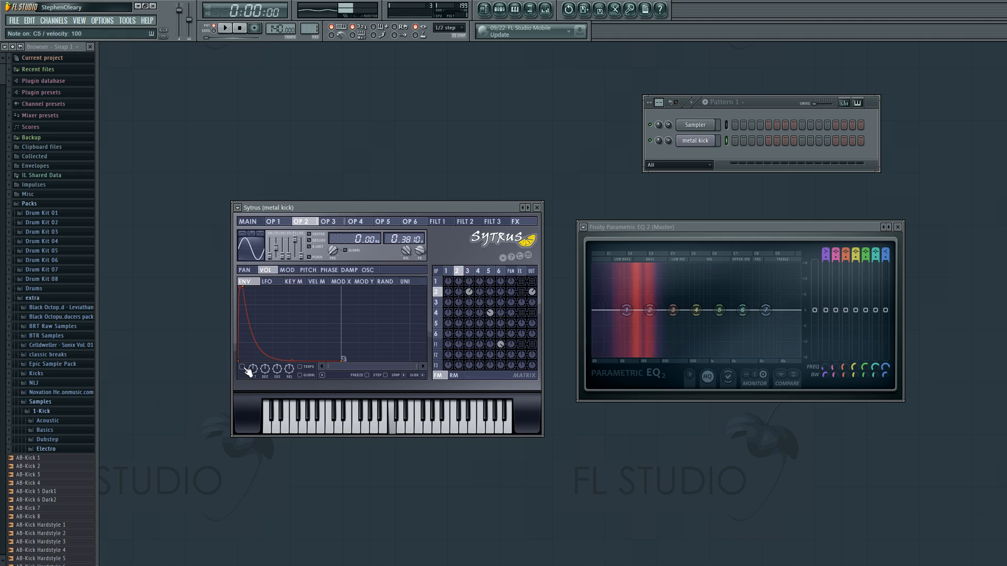
pyautogui.press('z')
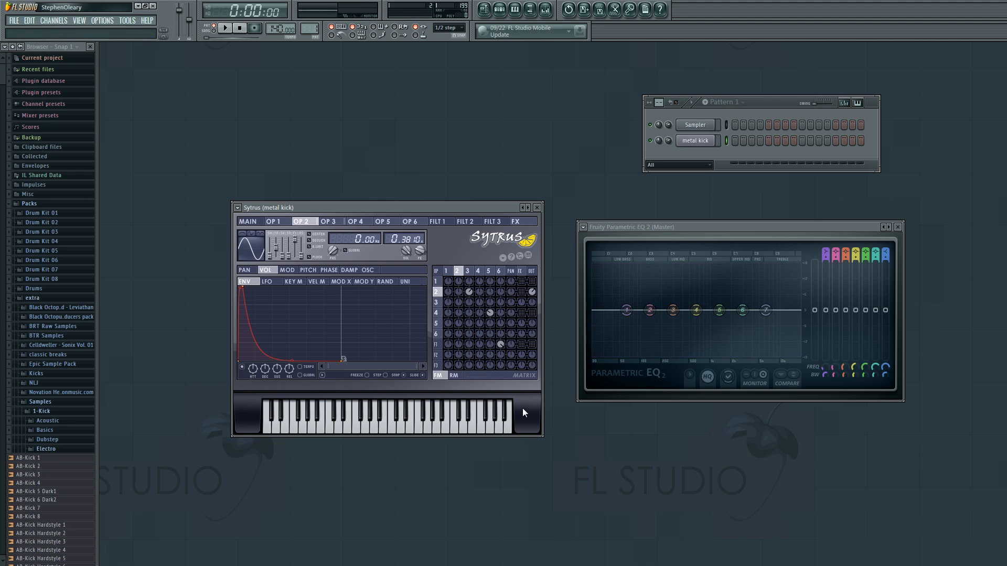
pyautogui.press('z')
pyautogui.press('z')
# Try operator 2's FX send in the matrix and audition the result
pyautogui.rightClick(521, 295)
pyautogui.press('z')
pyautogui.press('z')
# Enable operator 1's output and audition it against operator 2
pyautogui.rightClick(532, 282)
pyautogui.press('z')
pyautogui.press('z')
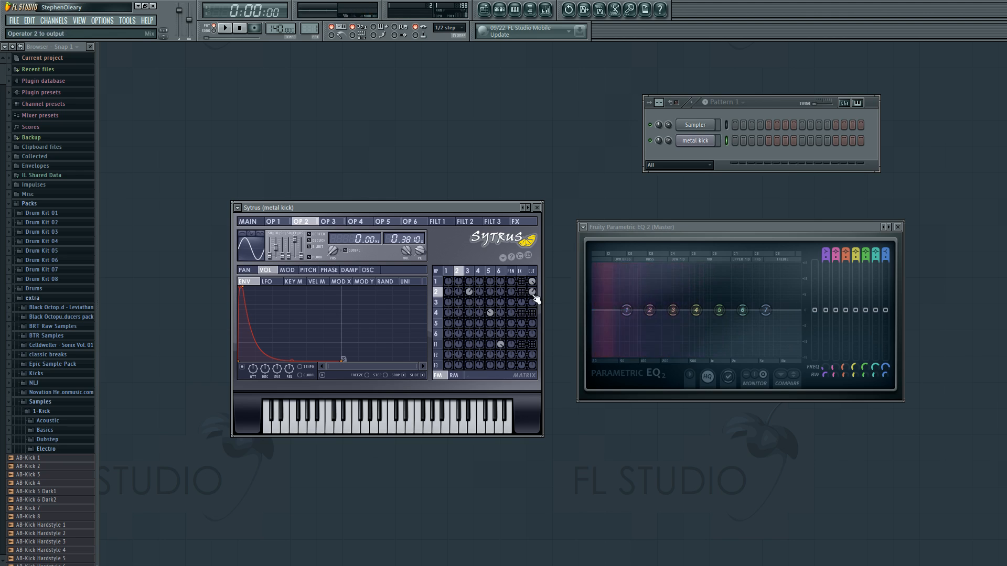
pyautogui.press('z')
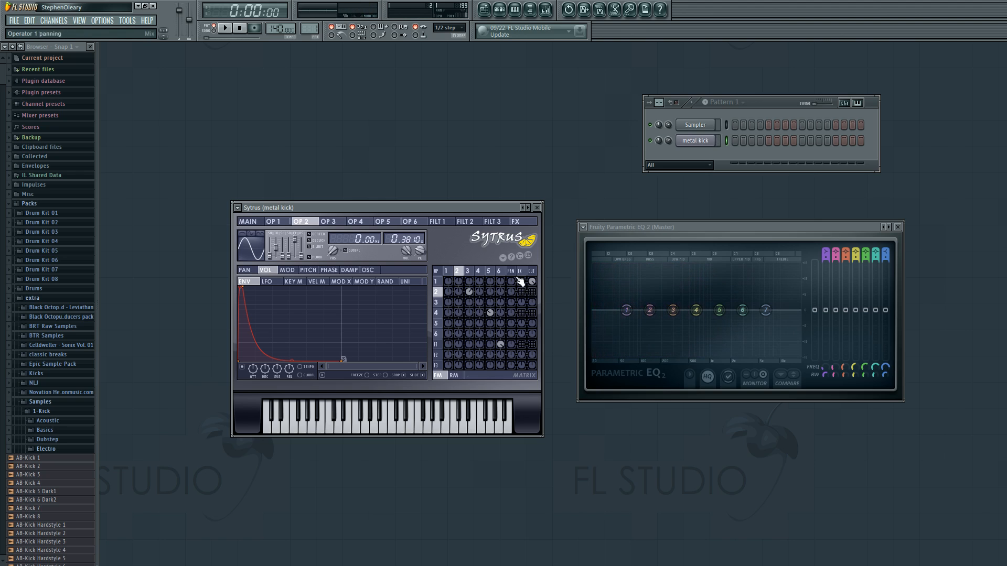
# Select operator 1, route operators 1 and 2 to both the output and FX, and audition the layered sound
pyautogui.click(448, 272)
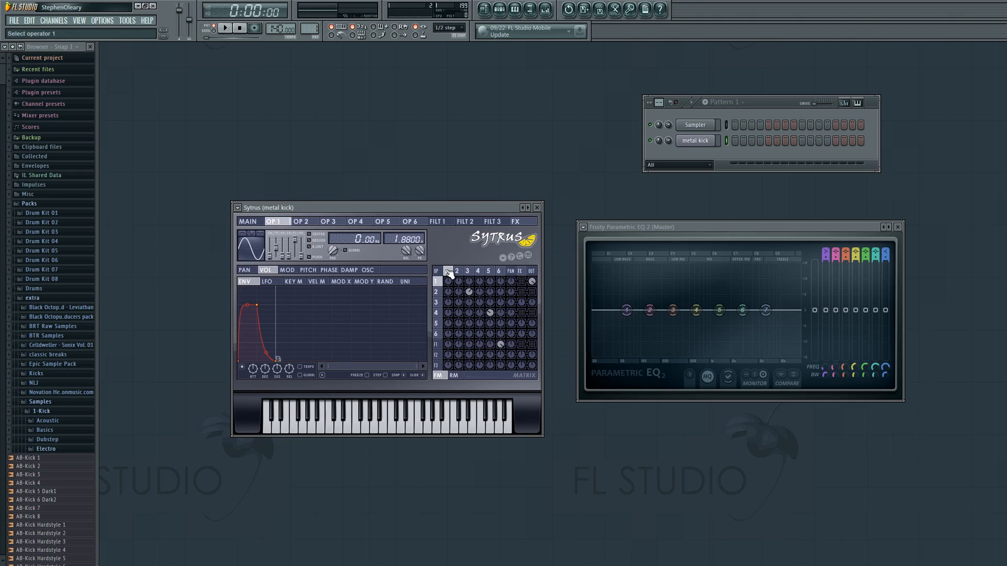
pyautogui.rightClick(533, 292)
pyautogui.press('q')
pyautogui.rightClick(524, 292)
pyautogui.rightClick(523, 284)
pyautogui.press('q')
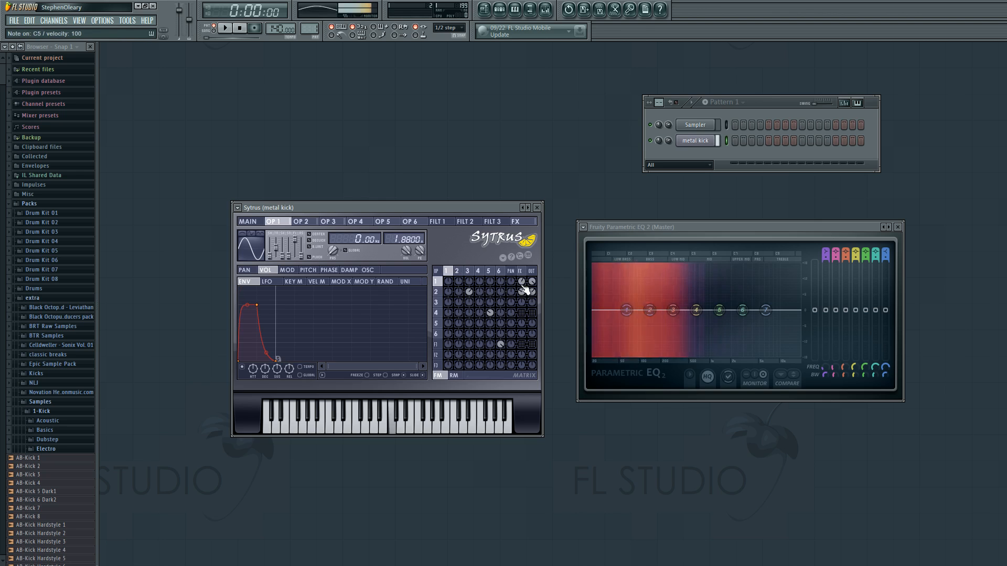
# Disable the FX and output sends of operators 1 and 2, enable operator 4's output and audition operator 4 alone
pyautogui.rightClick(524, 293)
pyautogui.rightClick(522, 283)
pyautogui.rightClick(533, 293)
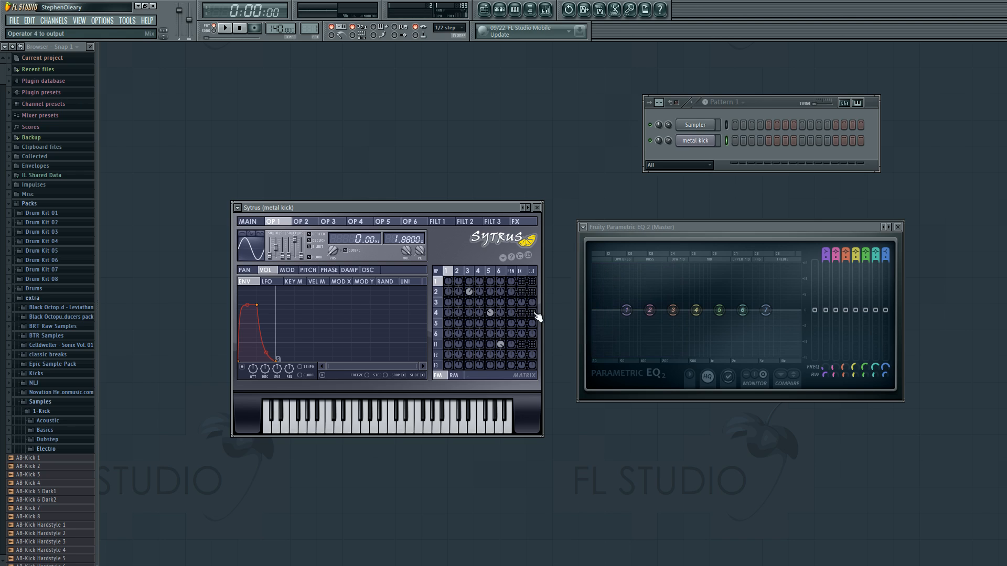
pyautogui.click(483, 275)
pyautogui.rightClick(532, 313)
pyautogui.press('q')
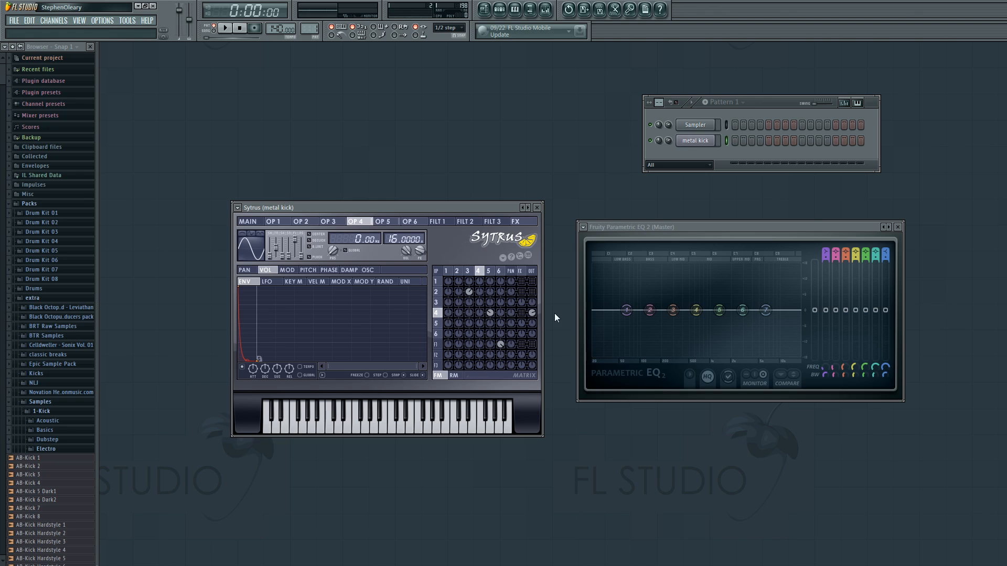
# Audition operator 4 with operator 1's output enabled, and compare it with operator 1's output disabled again
pyautogui.click(447, 272)
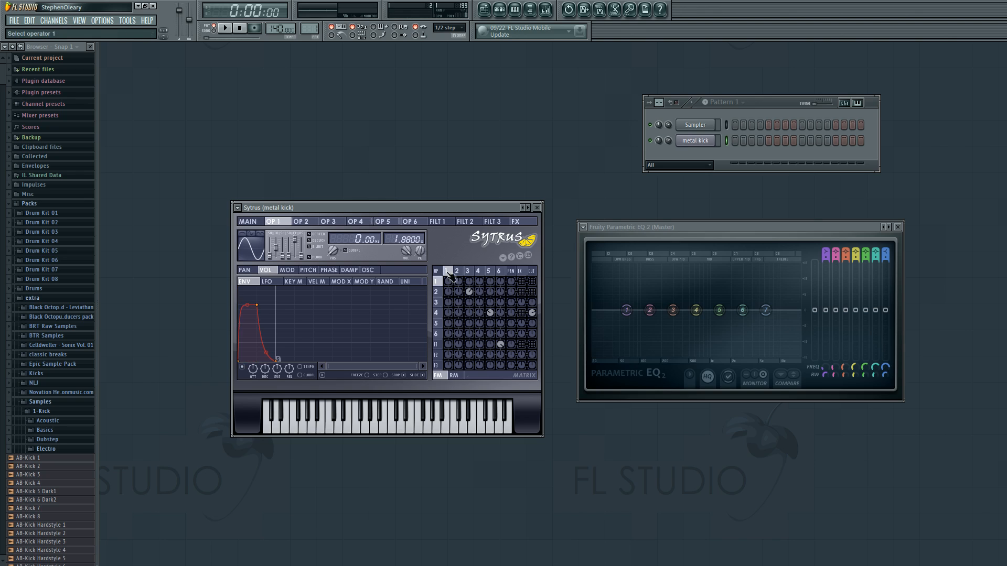
pyautogui.rightClick(531, 282)
pyautogui.press('z')
pyautogui.press('z')
pyautogui.rightClick(533, 281)
pyautogui.press('q')
pyautogui.press('q')
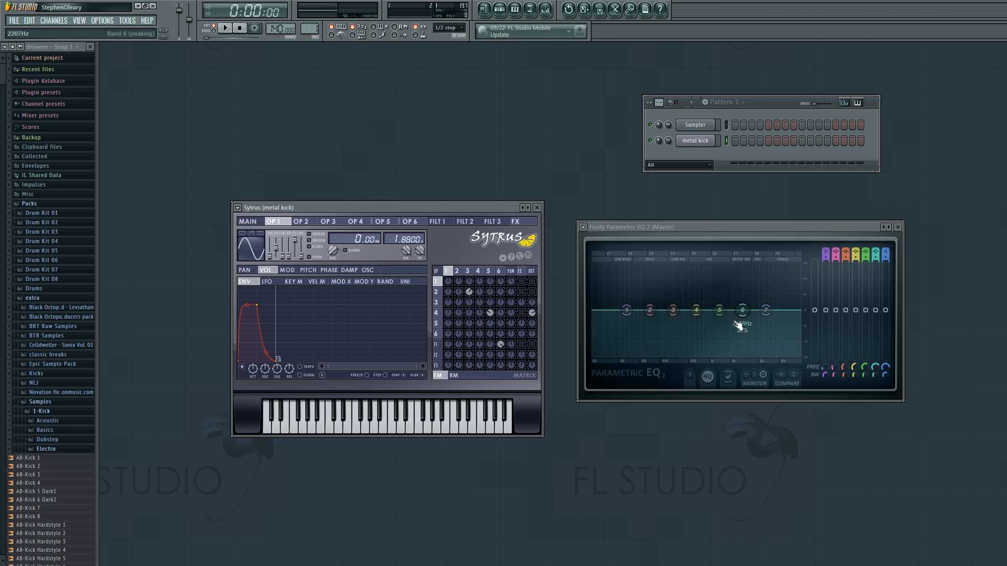
pyautogui.press('q')
# Shift band 6 in Parametric EQ 2 slightly higher in frequency and return to the Sytrus window
pyautogui.moveTo(739, 325)
pyautogui.mouseDown()
pyautogui.moveTo(757, 269)
pyautogui.moveTo(749, 310)
pyautogui.mouseUp()
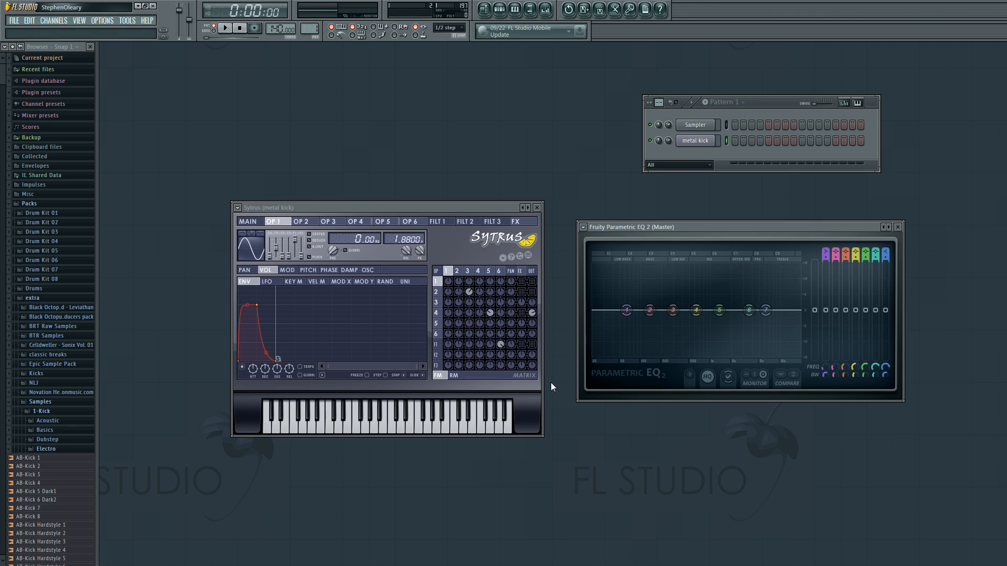
pyautogui.click(540, 400)
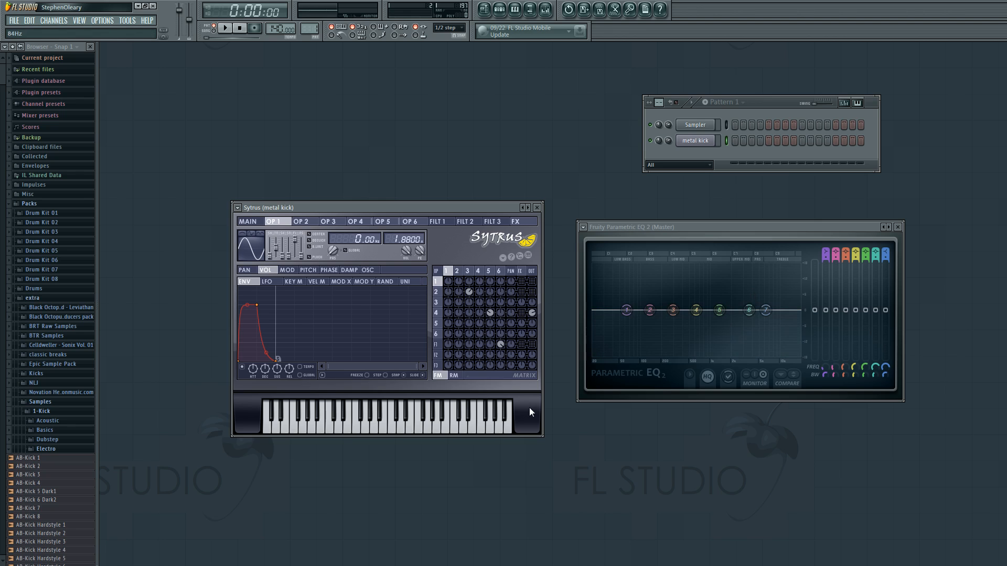
# Audition operator 4, compare it with filter 1 as the only output, and restore operator 4's output in place of filter 1's
pyautogui.press('z')
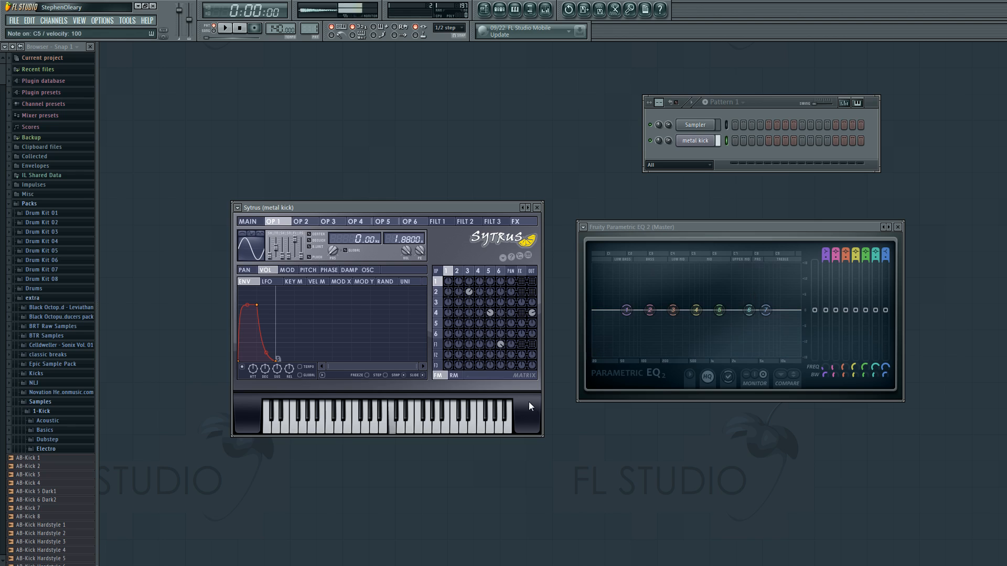
pyautogui.rightClick(532, 314)
pyautogui.rightClick(533, 345)
pyautogui.press('z')
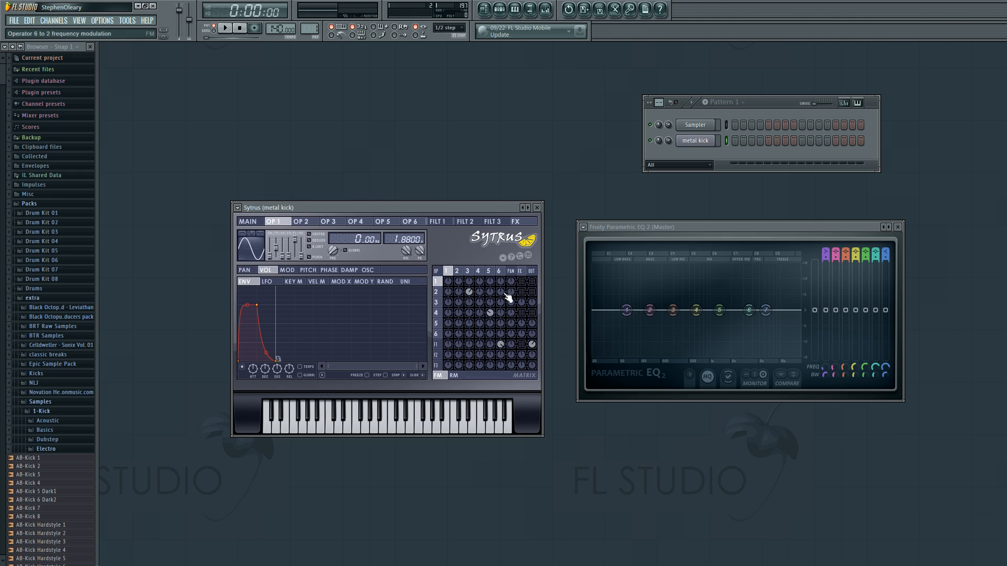
pyautogui.rightClick(532, 312)
pyautogui.rightClick(531, 344)
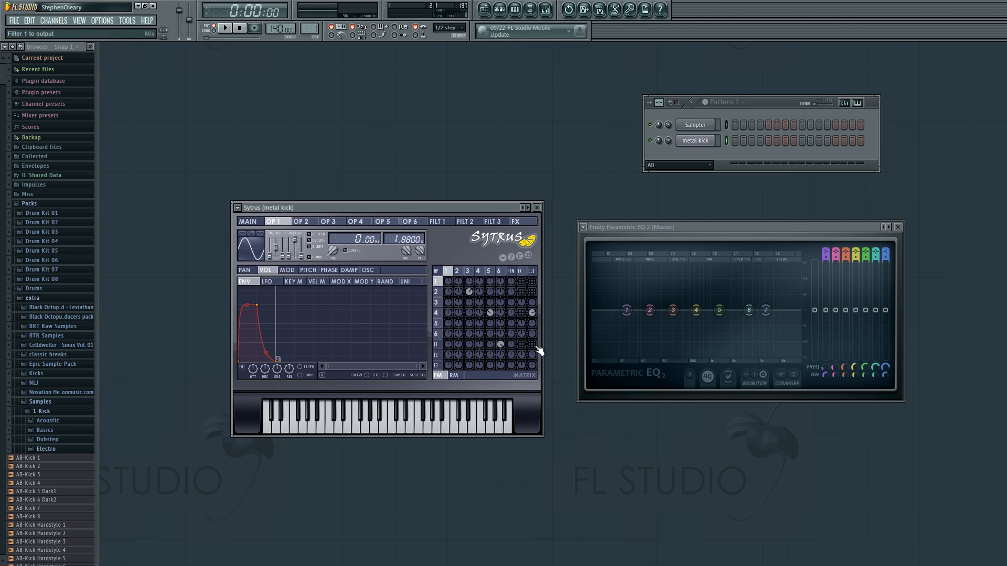
# Disable operator 4's volume envelope, audition the sound without it, and check the pitch and volume envelopes
pyautogui.click(478, 271)
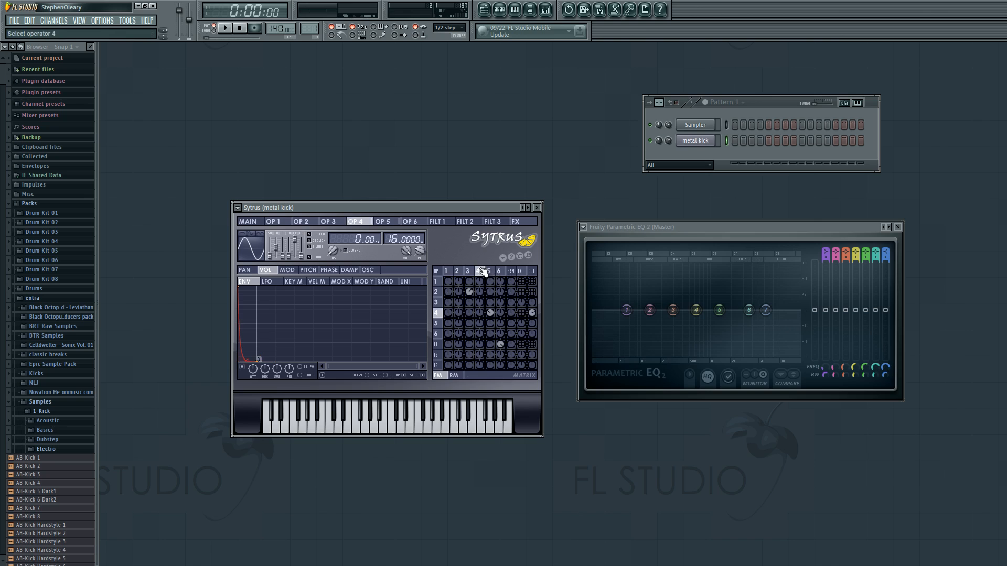
pyautogui.click(242, 369)
pyautogui.press('q')
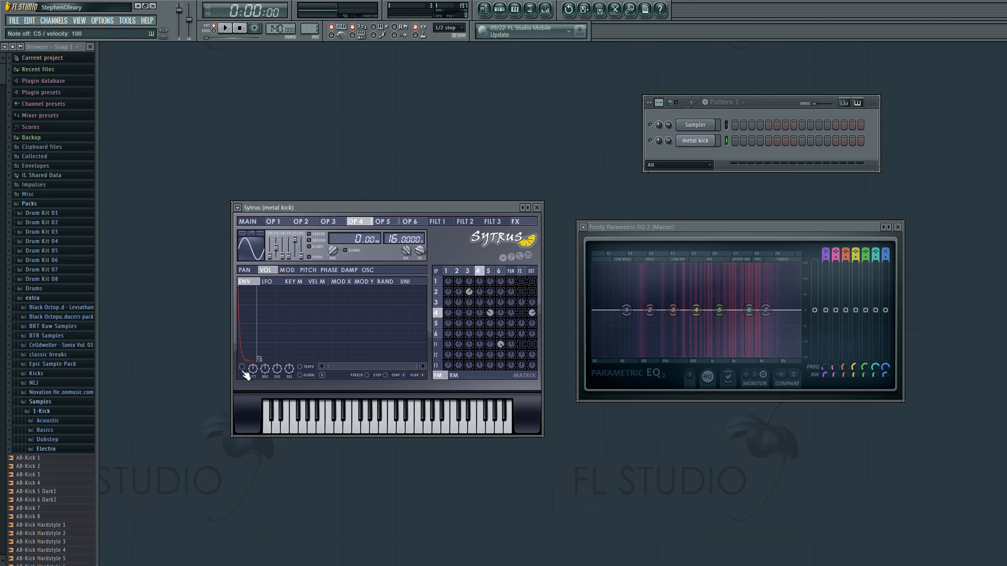
pyautogui.press('q')
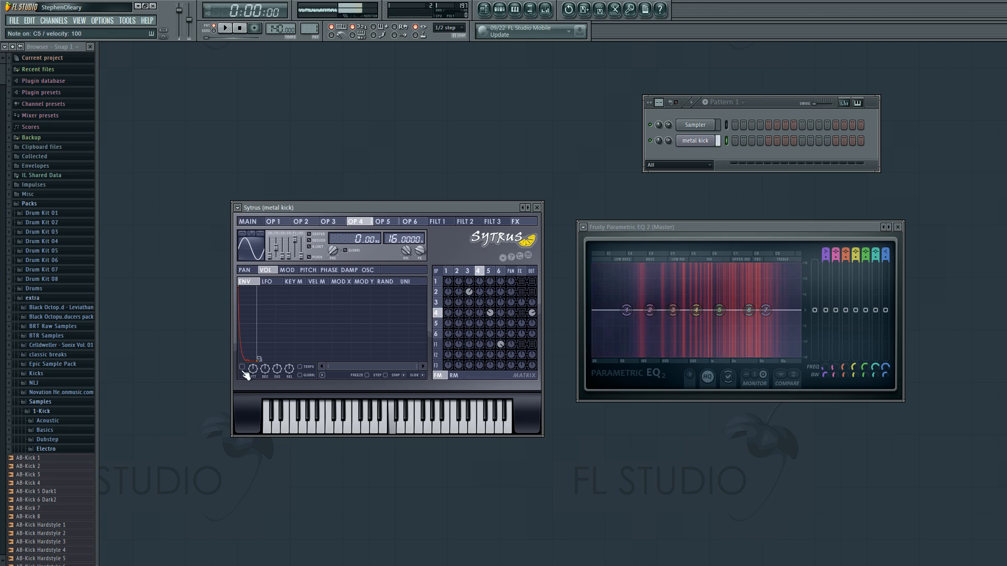
pyautogui.click(308, 270)
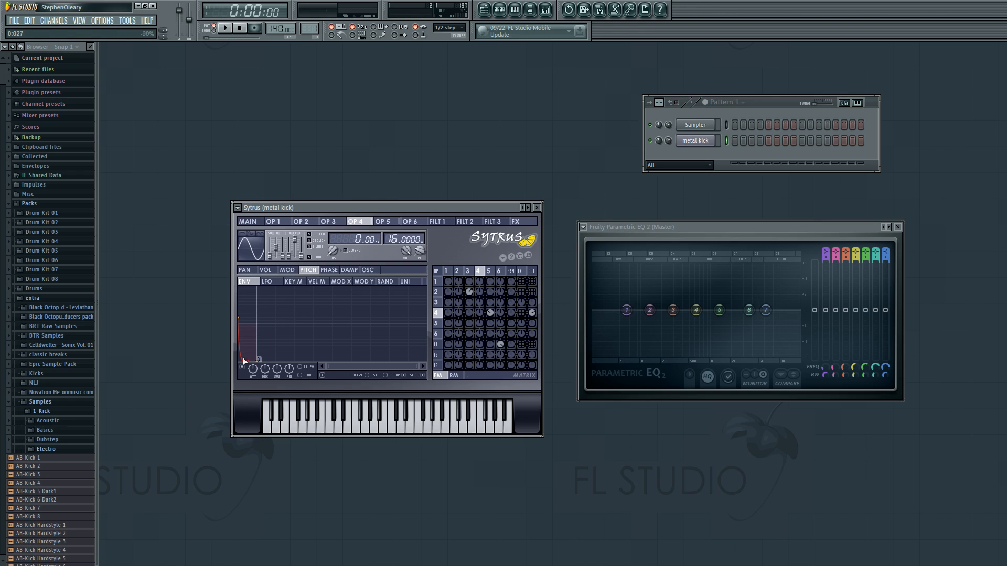
pyautogui.click(266, 270)
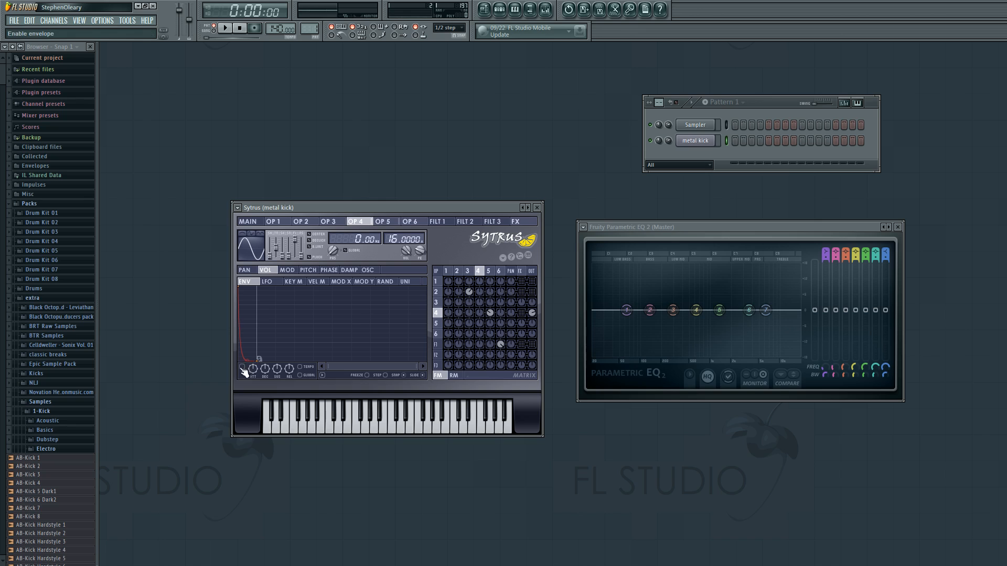
# Examine operator 5's oscillator waveform, harmonics and the available harmonic options without applying any
pyautogui.click(489, 271)
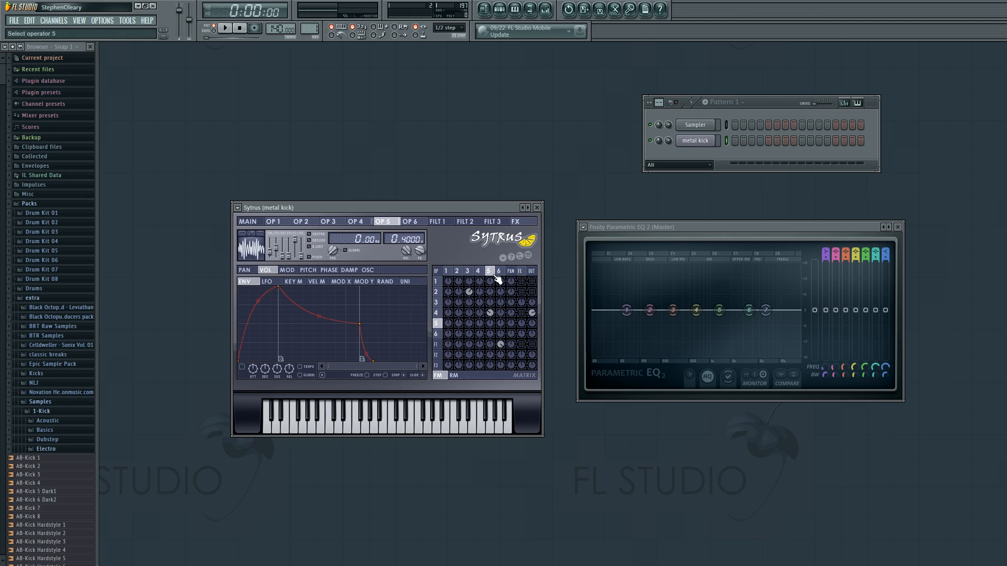
pyautogui.click(367, 271)
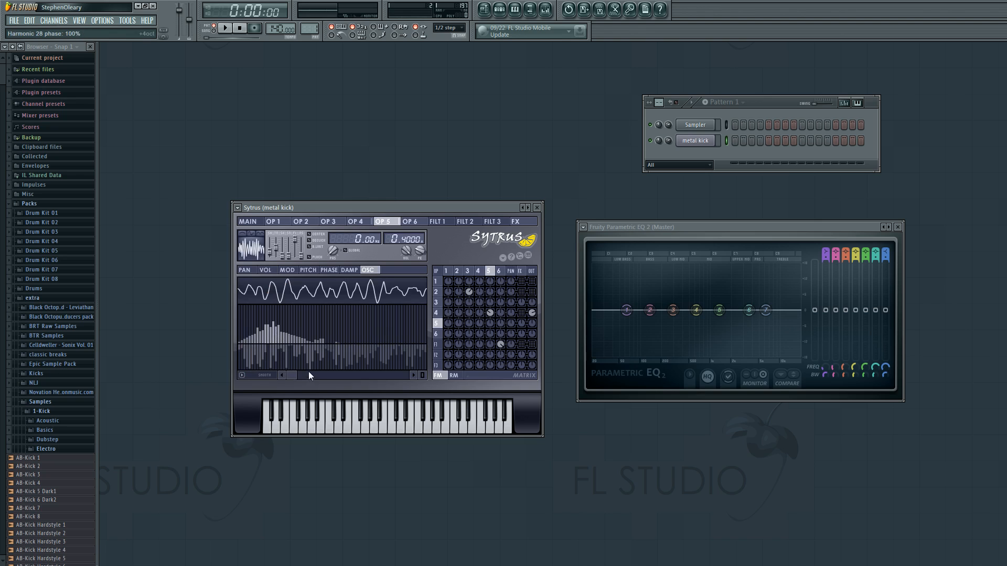
pyautogui.moveTo(296, 374)
pyautogui.mouseDown()
pyautogui.moveTo(427, 377)
pyautogui.moveTo(297, 376)
pyautogui.mouseUp()
pyautogui.click(242, 376)
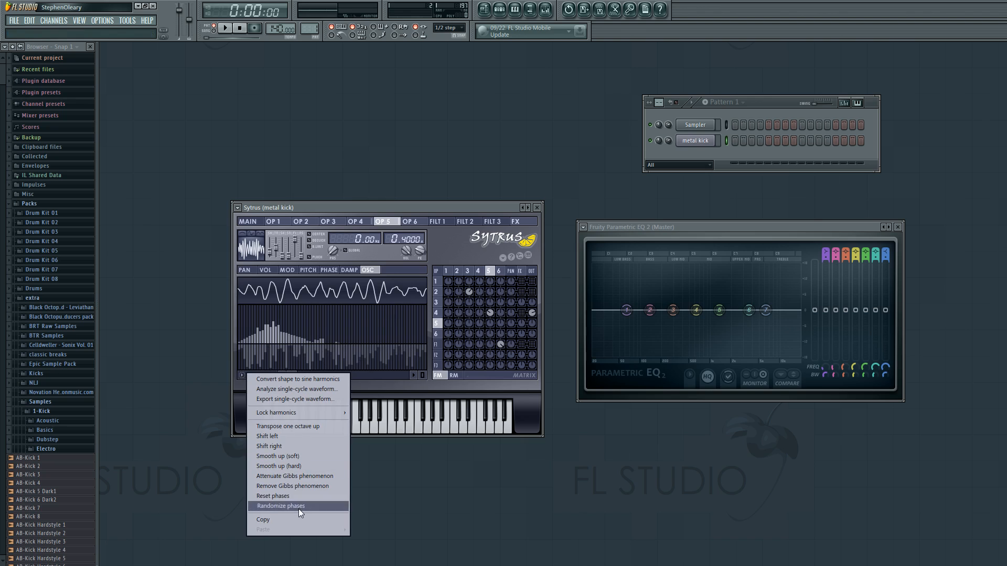
pyautogui.click(409, 379)
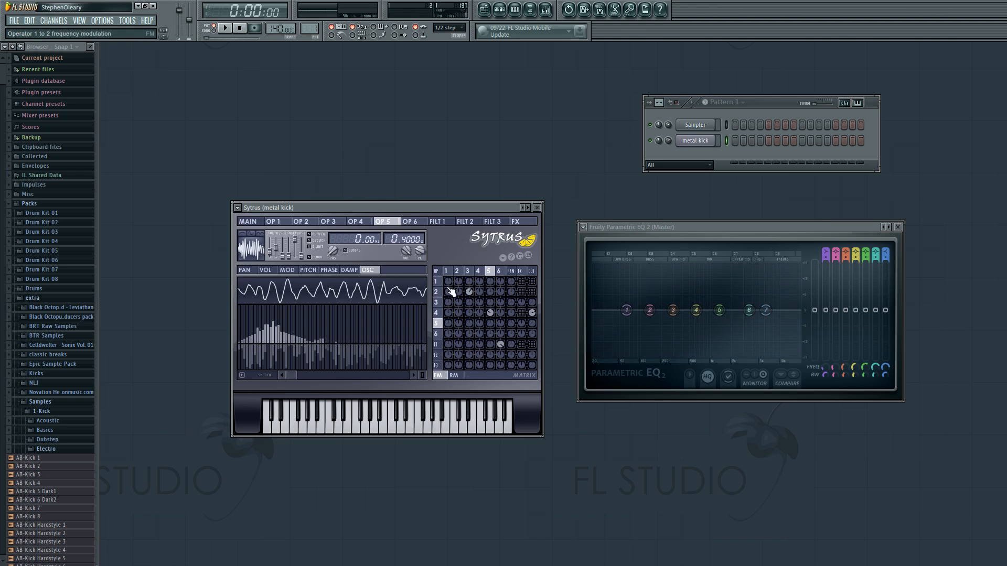
# Compare the oscillator waveforms of operators 4 and 5 by switching back and forth between them
pyautogui.click(479, 274)
pyautogui.click(489, 273)
pyautogui.click(481, 274)
pyautogui.click(489, 273)
pyautogui.click(481, 273)
pyautogui.click(489, 273)
pyautogui.click(482, 272)
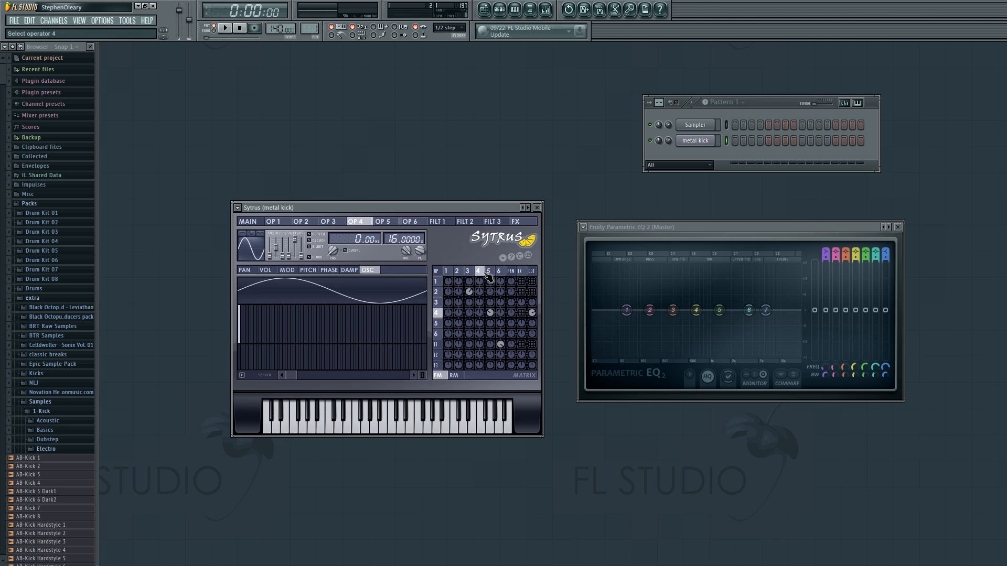
pyautogui.click(489, 272)
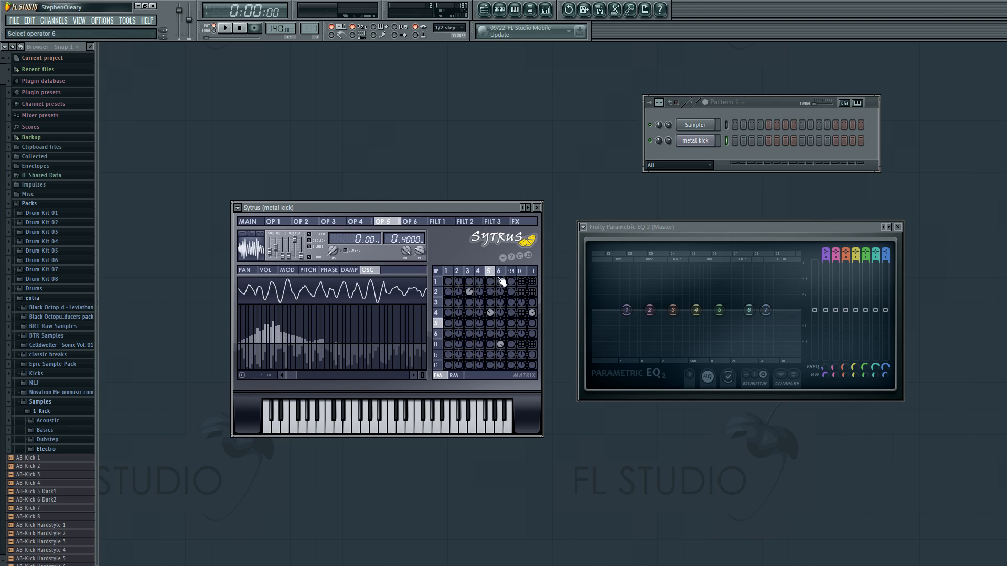
pyautogui.click(481, 271)
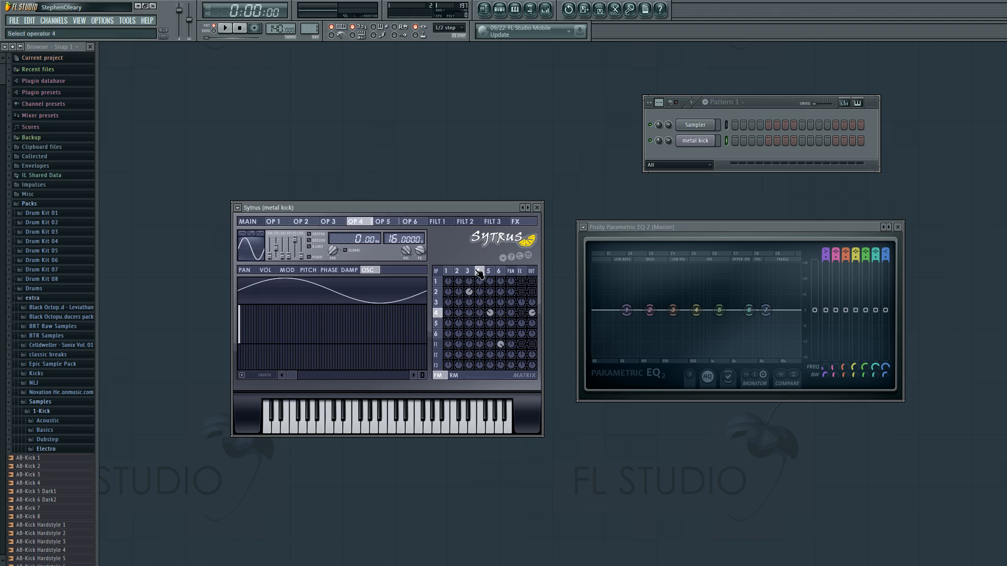
pyautogui.click(488, 271)
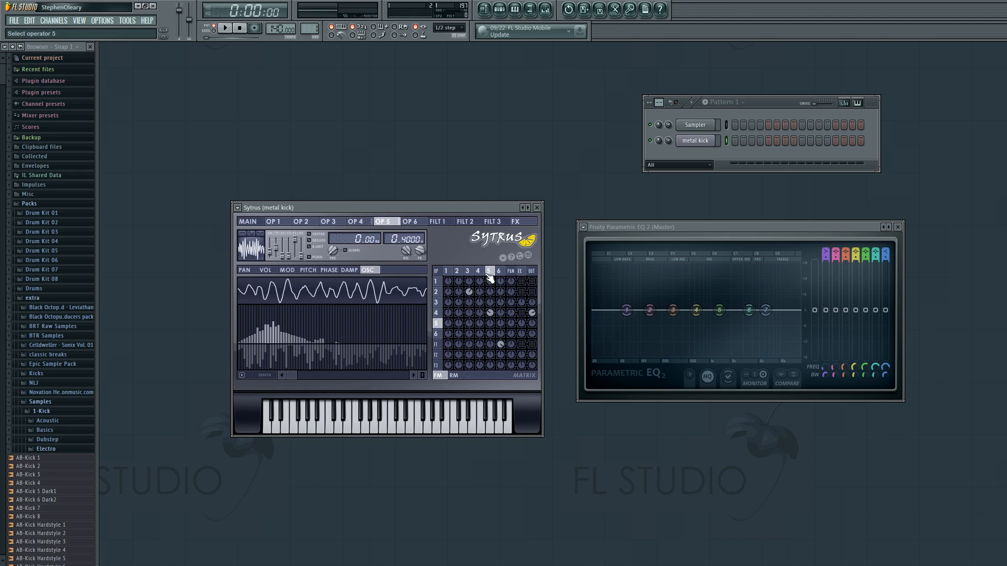
# Flatten the decay of operator 4's volume envelope to about 6% tension and audition the change
pyautogui.click(478, 272)
pyautogui.click(287, 270)
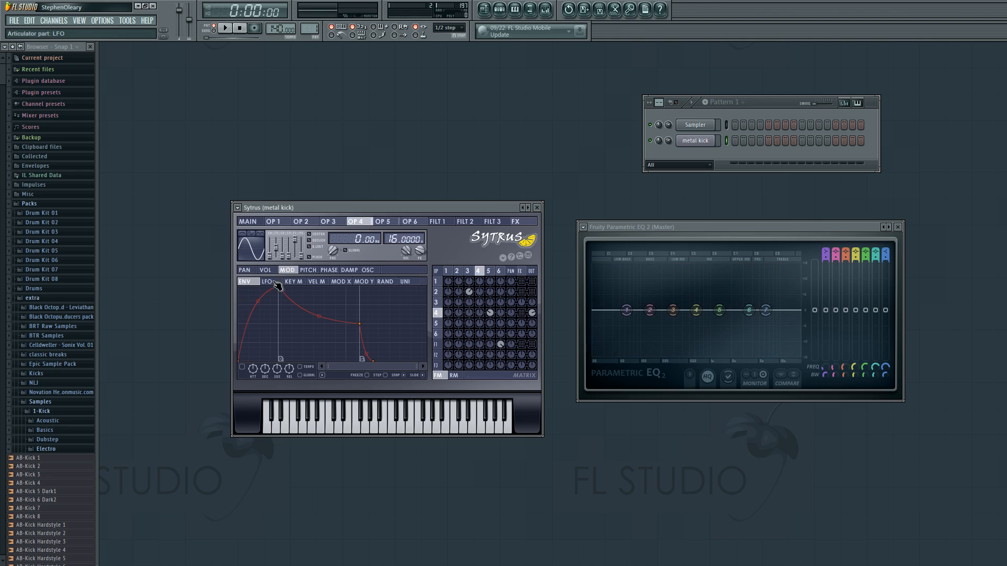
pyautogui.click(266, 271)
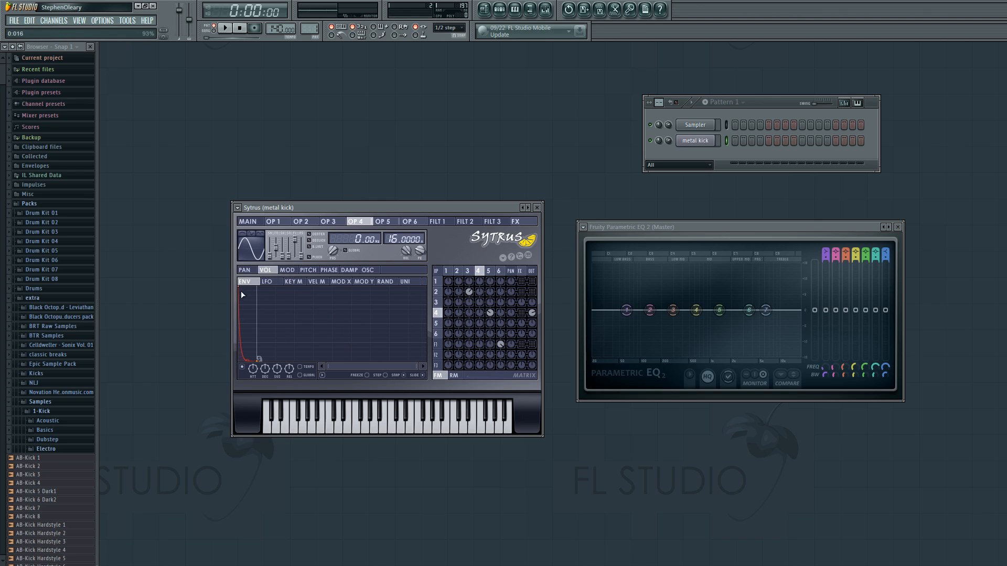
pyautogui.press('q')
pyautogui.moveTo(248, 360); pyautogui.dragTo(247, 332)
pyautogui.press('q')
pyautogui.press('q')
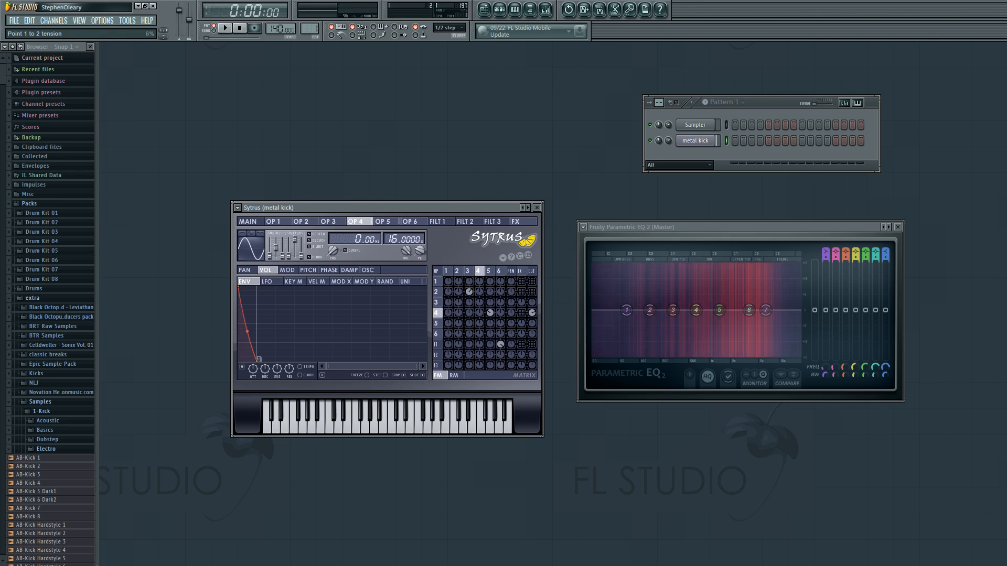
# Set the decay tension of operator 4's volume envelope to about 83% and audition it
pyautogui.moveTo(247, 332); pyautogui.dragTo(247, 361)
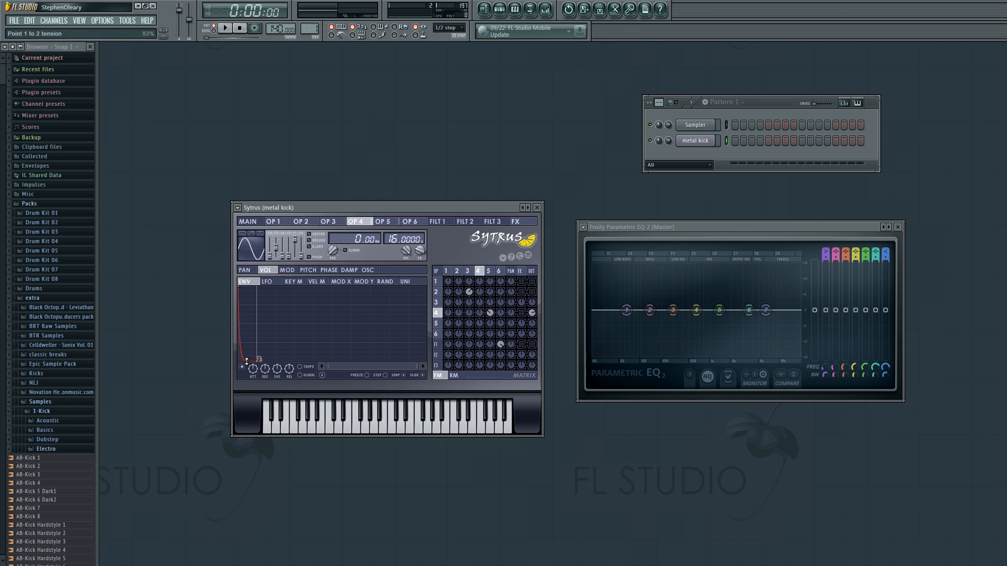
pyautogui.press('z')
pyautogui.press('z')
# Audition operator 4 while viewing its pitch envelope, and again with its volume envelope shown
pyautogui.click(313, 271)
pyautogui.press('z')
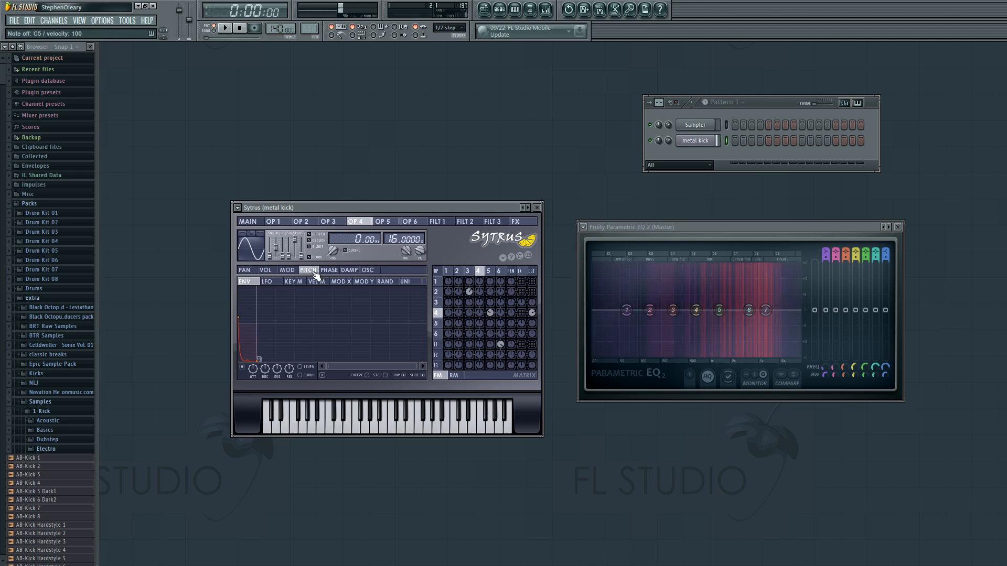
pyautogui.press('z')
pyautogui.click(278, 270)
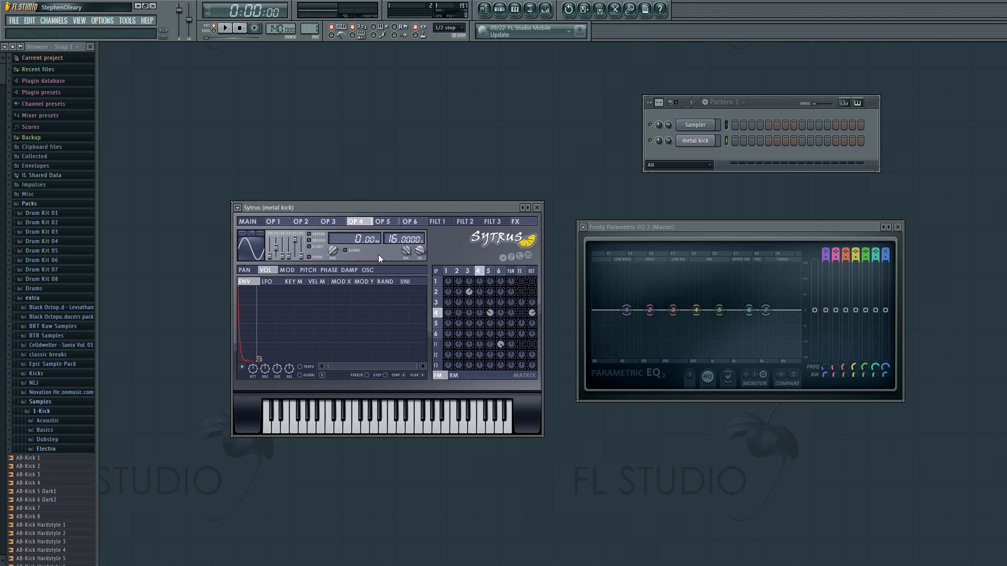
pyautogui.press('q')
pyautogui.press('q')
# Disable operator 4's output, enable filter 1's output and audition filter 1 alone
pyautogui.rightClick(532, 314)
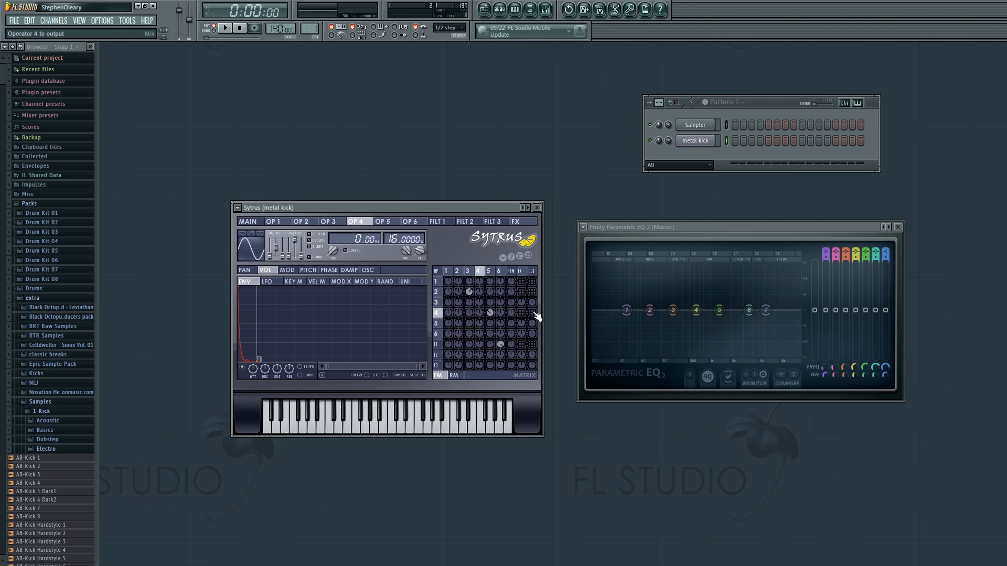
pyautogui.rightClick(532, 345)
pyautogui.press('q')
# Inspect operator 6's volume envelope and filter 1's volume envelope, and audition the filtered sound
pyautogui.click(500, 271)
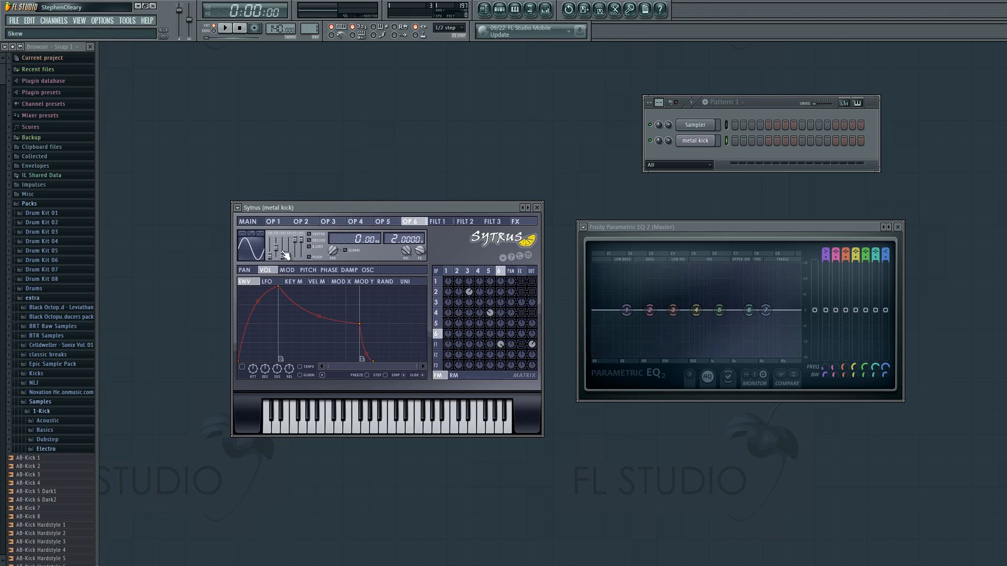
pyautogui.click(438, 345)
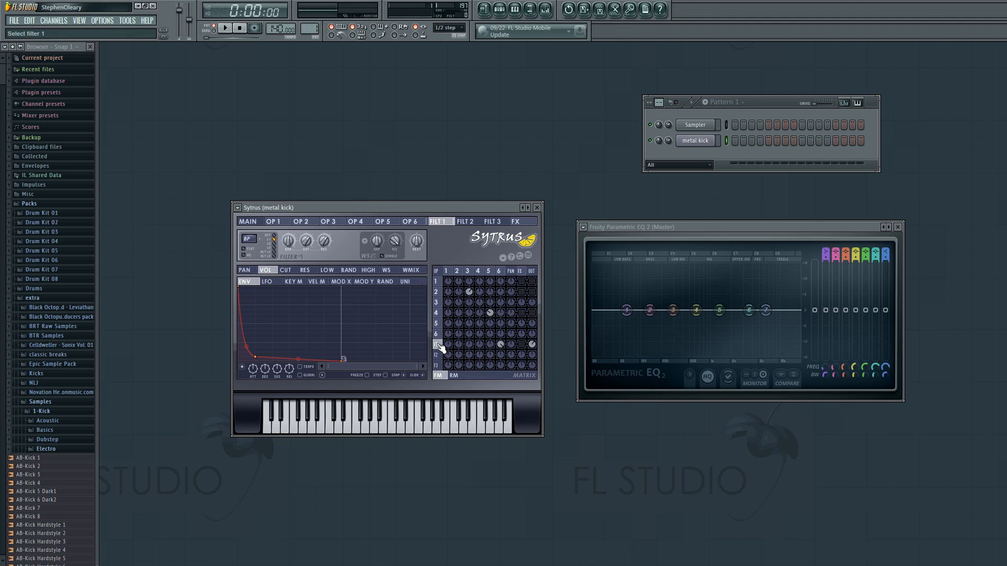
pyautogui.press('q')
pyautogui.press('q')
# Examine filter 1's cutoff, resonance and volume envelopes
pyautogui.click(285, 271)
pyautogui.click(303, 271)
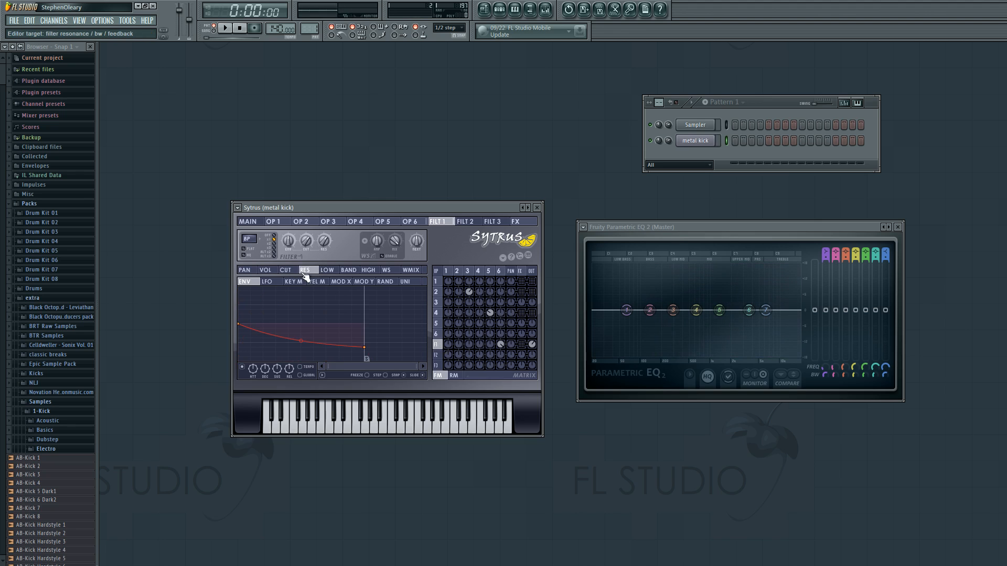
pyautogui.click(276, 272)
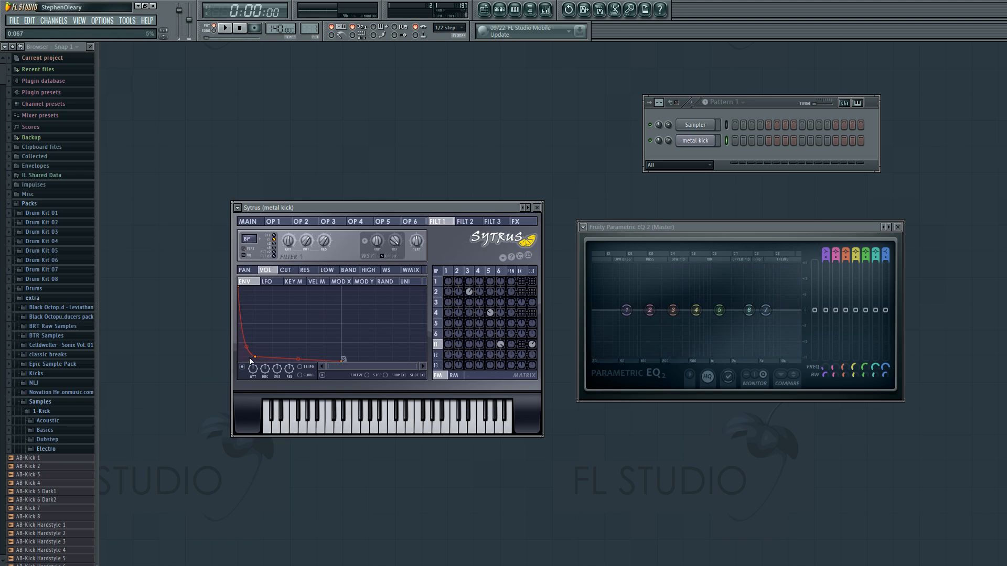
pyautogui.click(286, 271)
pyautogui.click(305, 271)
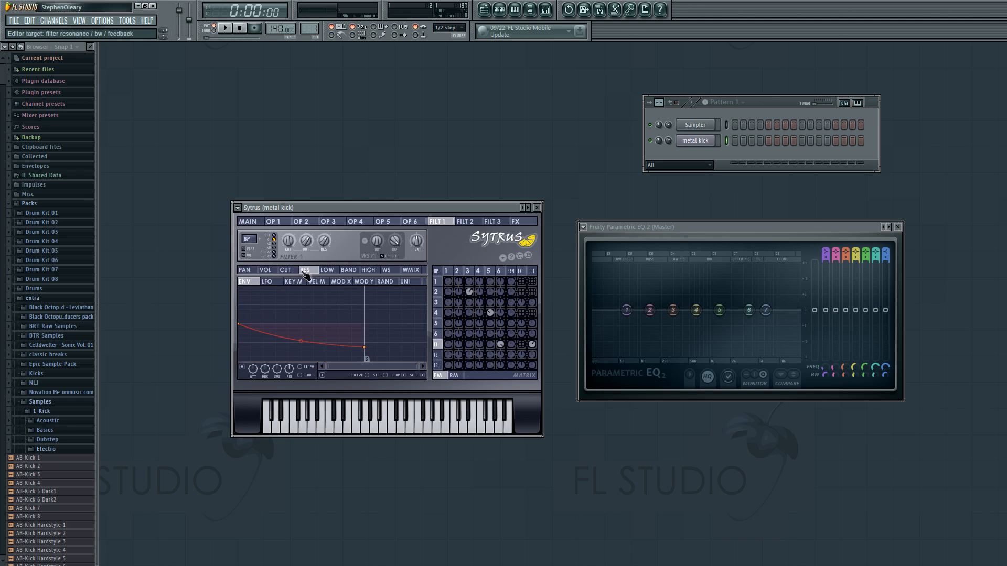
pyautogui.click(286, 271)
pyautogui.click(306, 272)
# Change band 4 in Parametric EQ 2 to Band pass, narrow its bandwidth to 0%, and widen it to 85%
pyautogui.rightClick(696, 310)
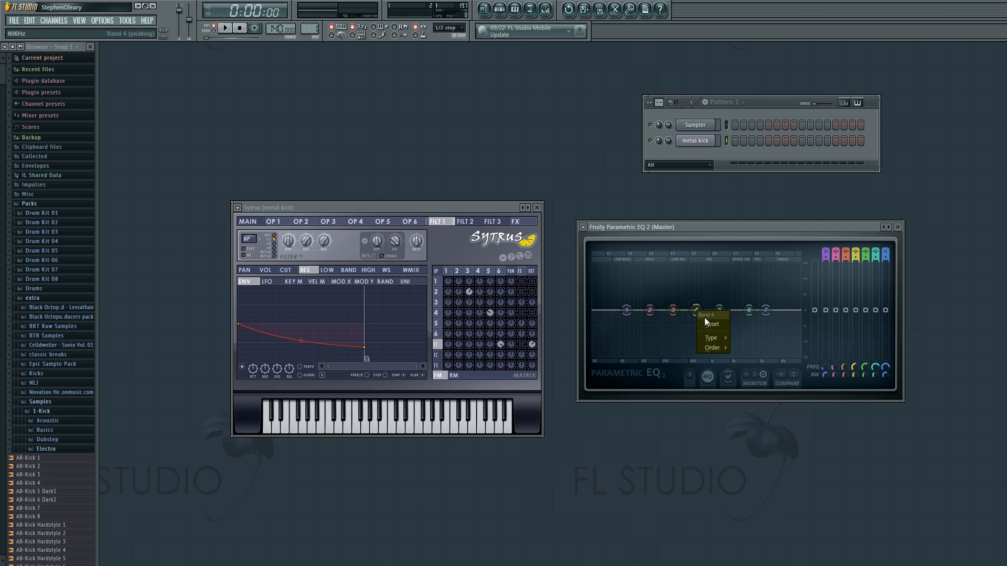
pyautogui.moveTo(710, 338)
pyautogui.click(758, 358)
pyautogui.scroll(-5, 696, 312)
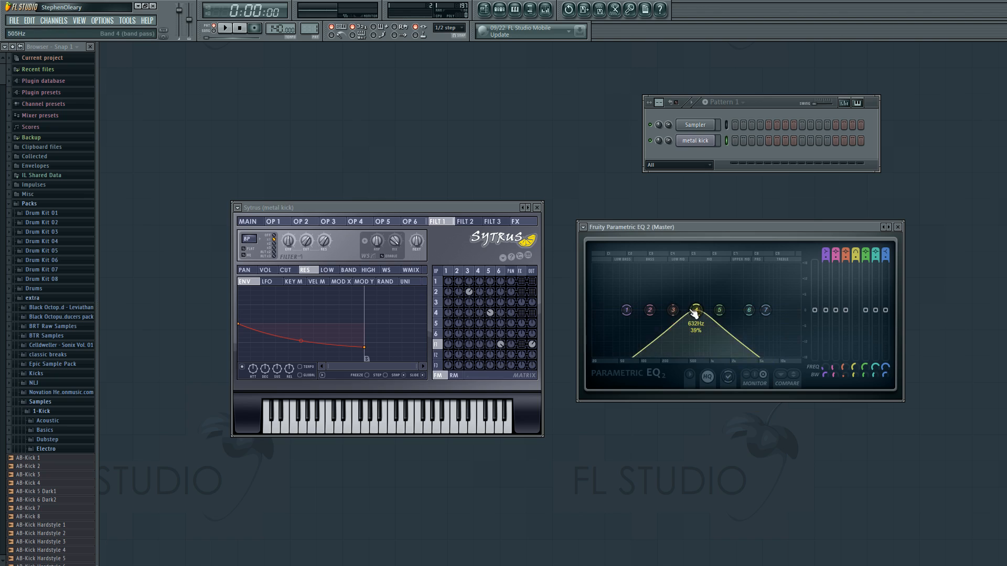
pyautogui.moveTo(696, 313); pyautogui.dragTo(696, 312)
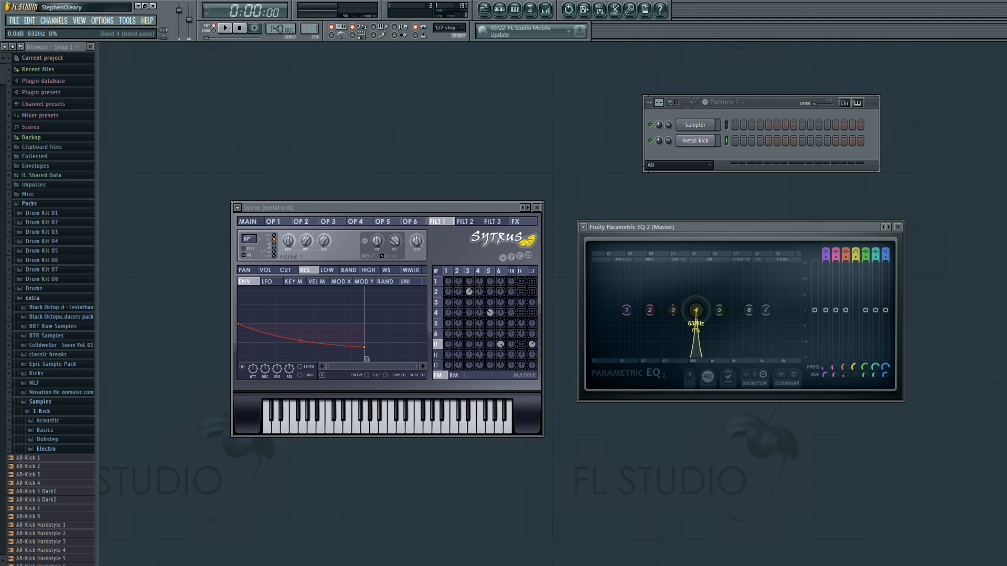
pyautogui.scroll(4, 697, 312)
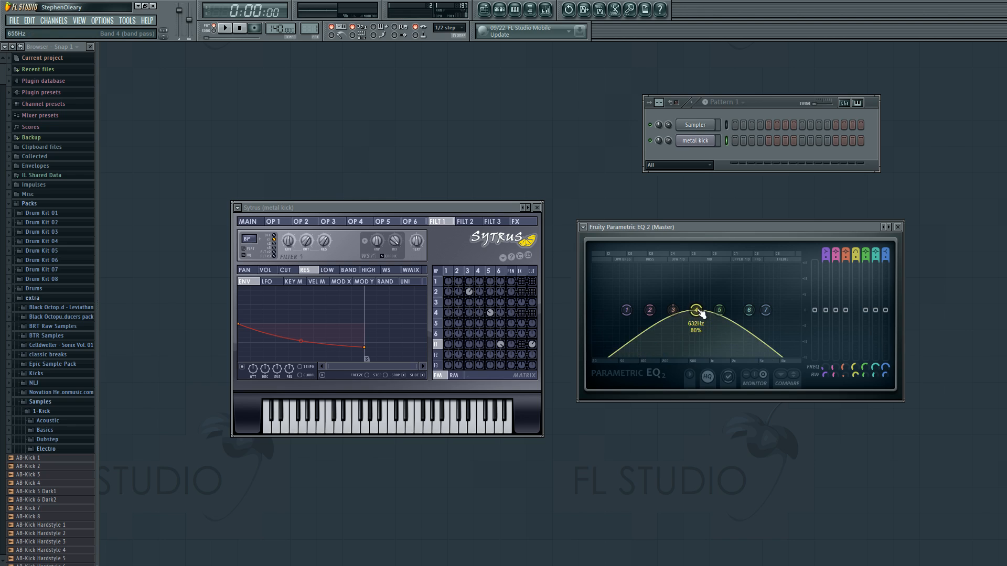
pyautogui.scroll(12, 700, 314)
# Set band 4's filter type in Parametric EQ 2 back to Peaking
pyautogui.rightClick(698, 314)
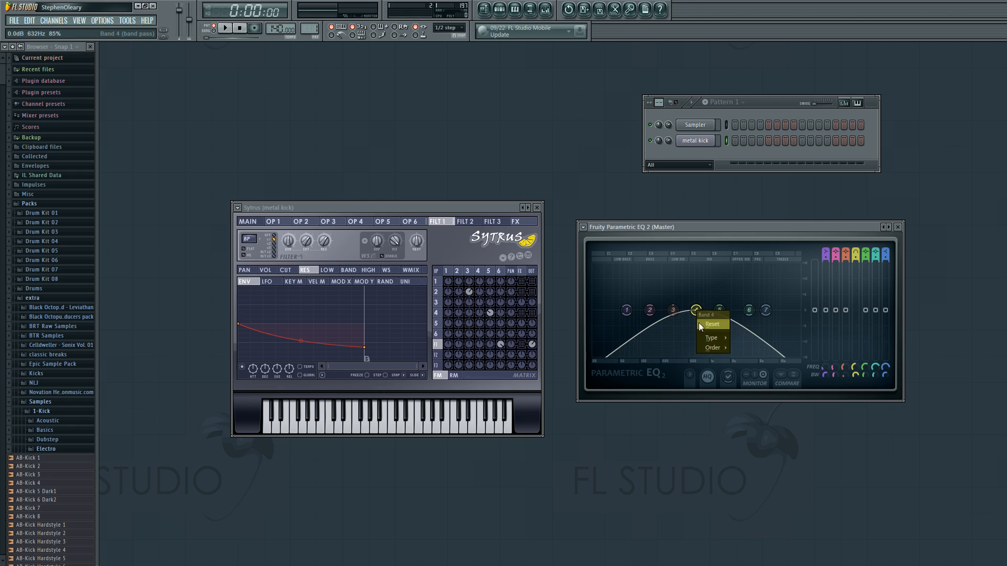
pyautogui.moveTo(704, 338)
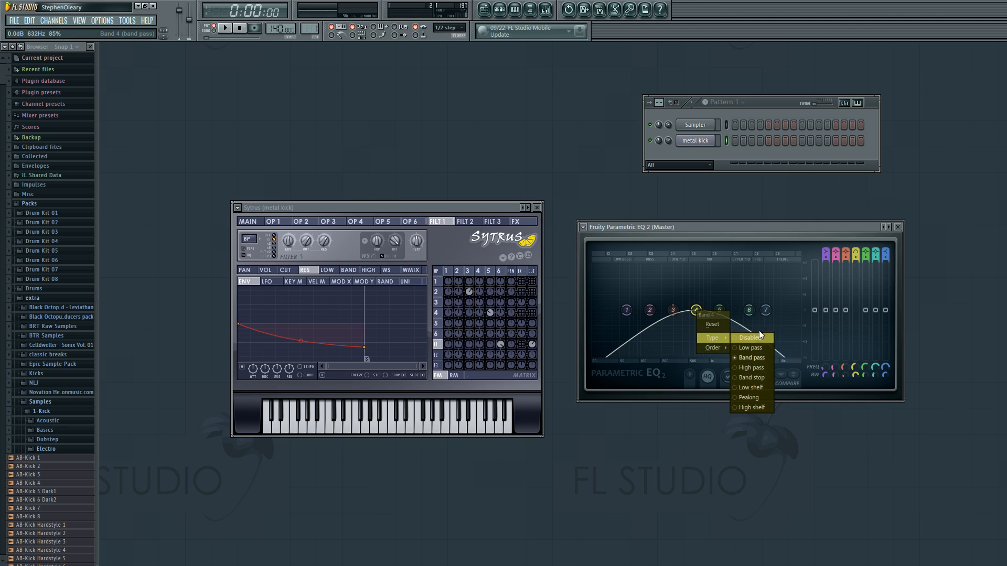
pyautogui.click(758, 396)
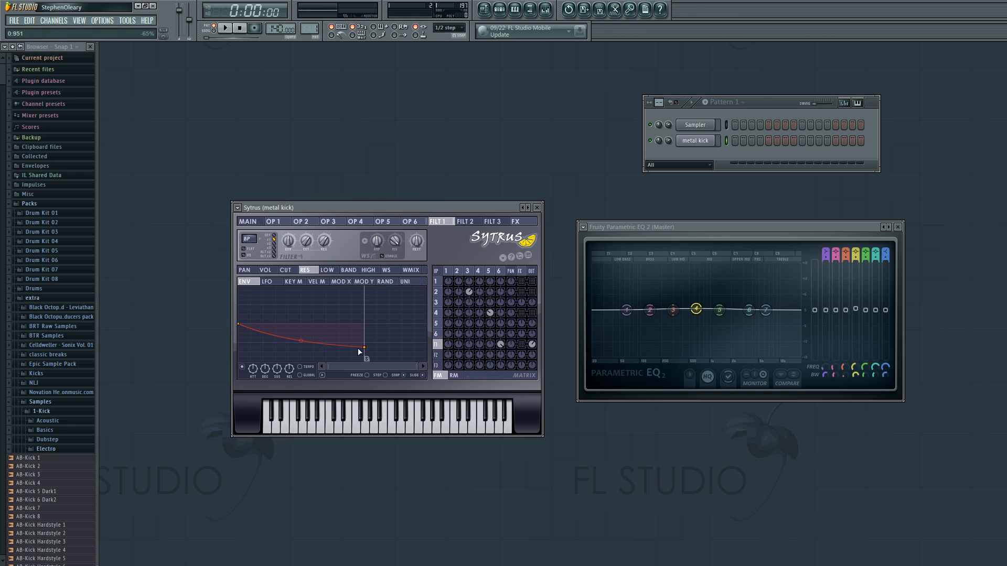
# Review filter 1's volume envelope and audition the filtered sound with repeated notes
pyautogui.press('z')
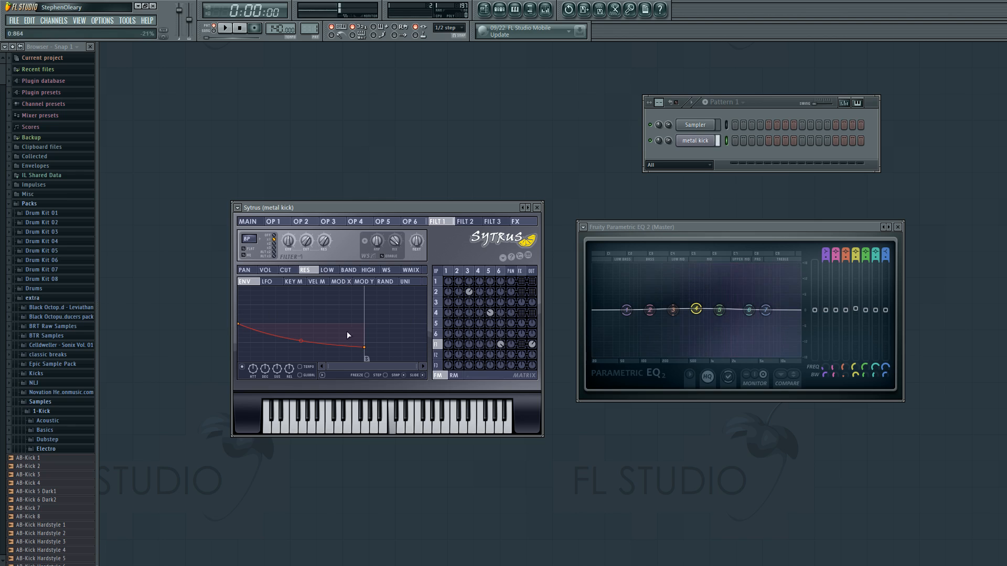
pyautogui.click(272, 270)
pyautogui.press('z')
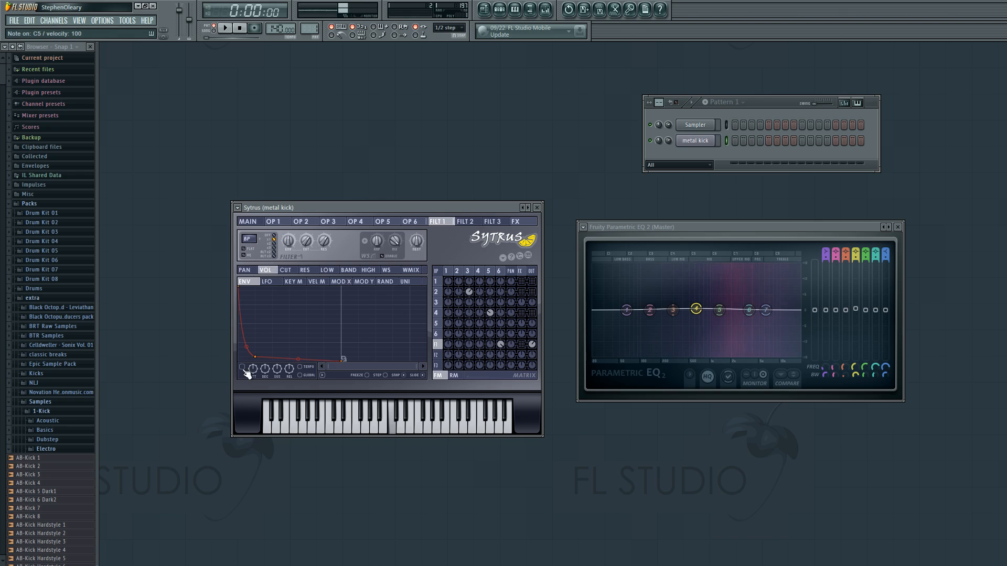
pyautogui.press('z')
pyautogui.press('z')
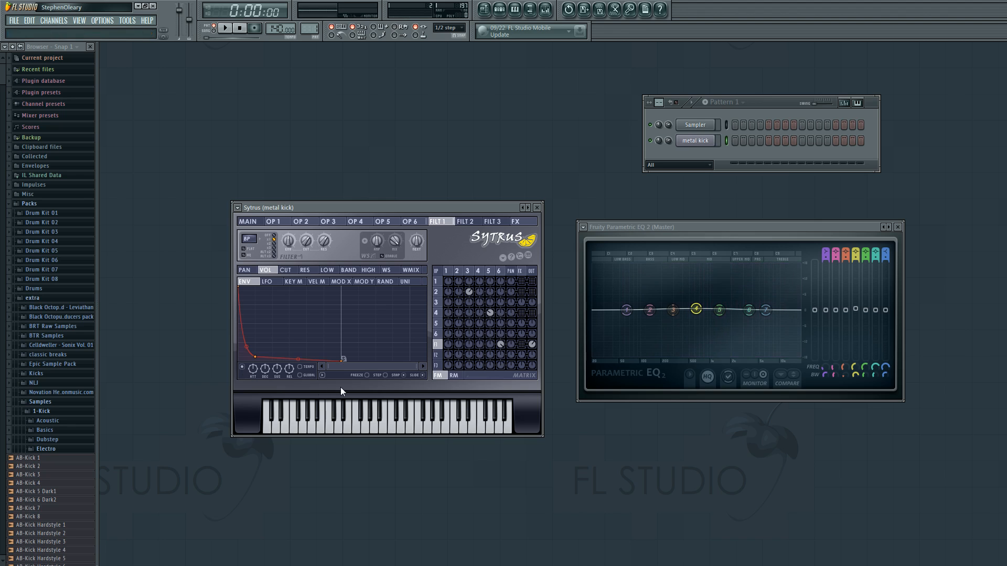
pyautogui.press('z')
pyautogui.press('z')
# Re-enable the outputs of operators 4, 2 and 1 in the matrix, auditioning the layers together
pyautogui.rightClick(532, 315)
pyautogui.press('z')
pyautogui.press('z')
pyautogui.rightClick(532, 292)
pyautogui.rightClick(532, 282)
pyautogui.press('z')
pyautogui.press('z')
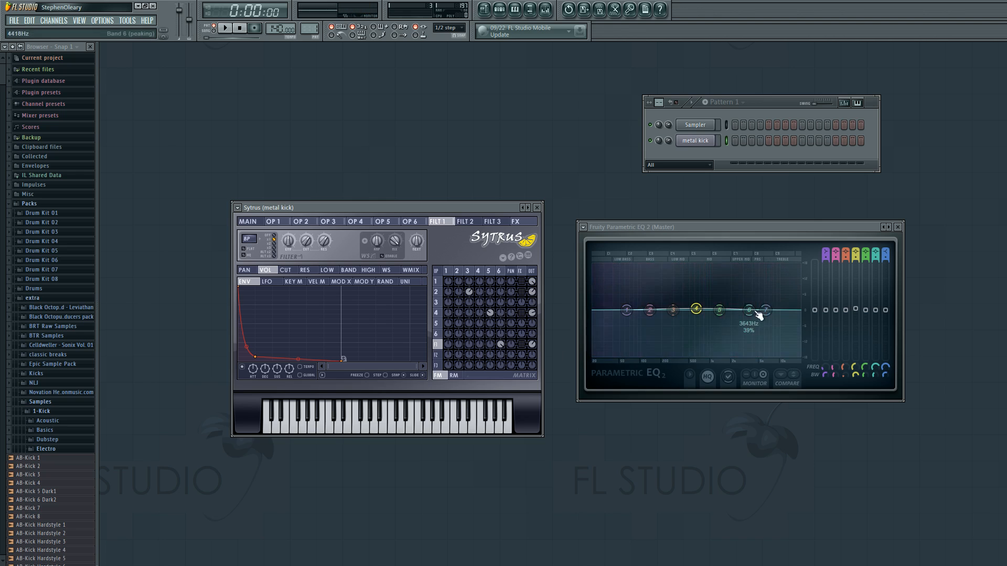
pyautogui.press('z')
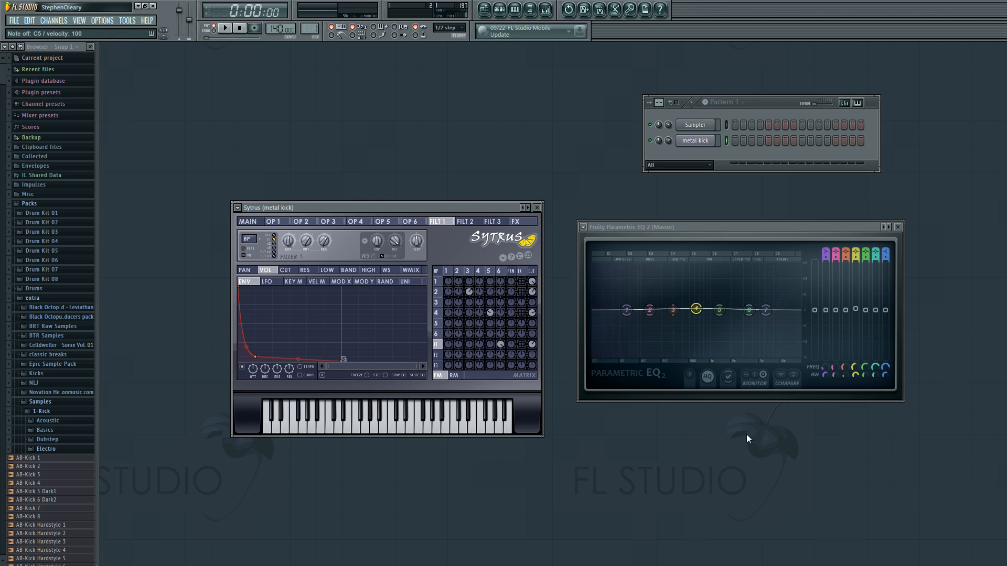
pyautogui.press('z')
# Mute filter 1's output to audition the sound without it, and restore the outputs of filter 1 and operators 4 and 2
pyautogui.rightClick(534, 346)
pyautogui.press('z')
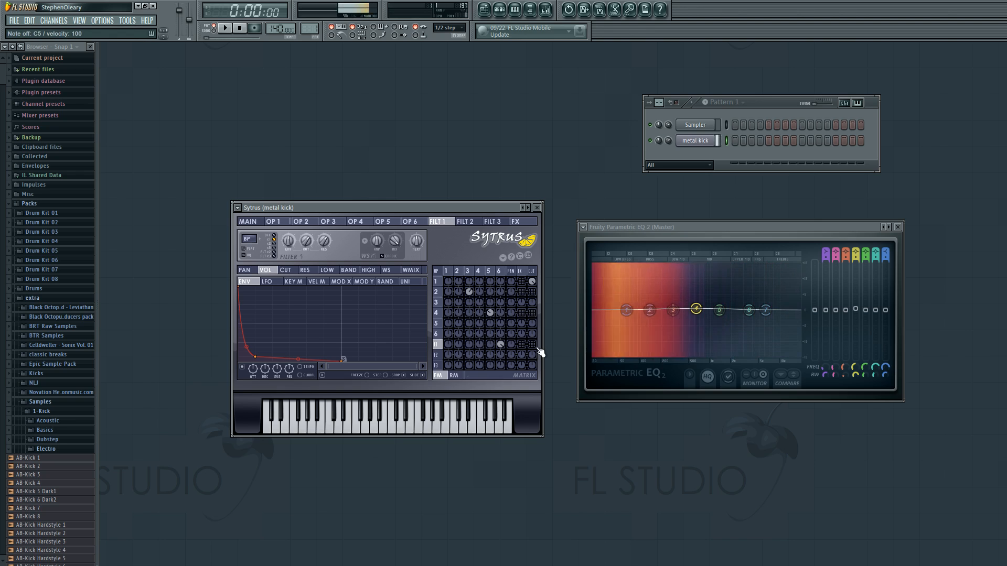
pyautogui.rightClick(534, 346)
pyautogui.rightClick(534, 315)
pyautogui.rightClick(533, 293)
pyautogui.press('z')
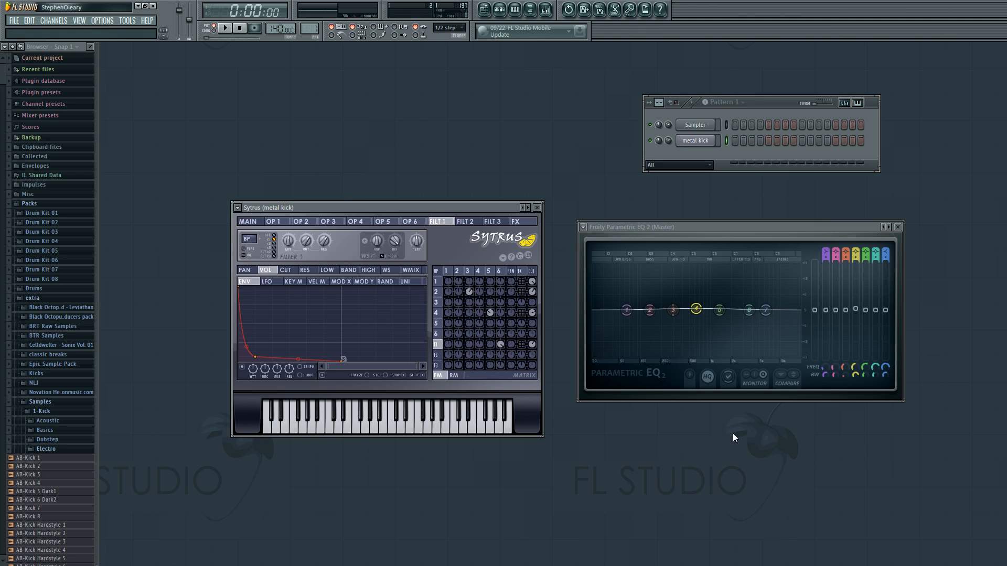
# Show the effects settings, enable the effects sends for operators 1, 2 and 4 and filter 1, and audition the kick
pyautogui.click(522, 272)
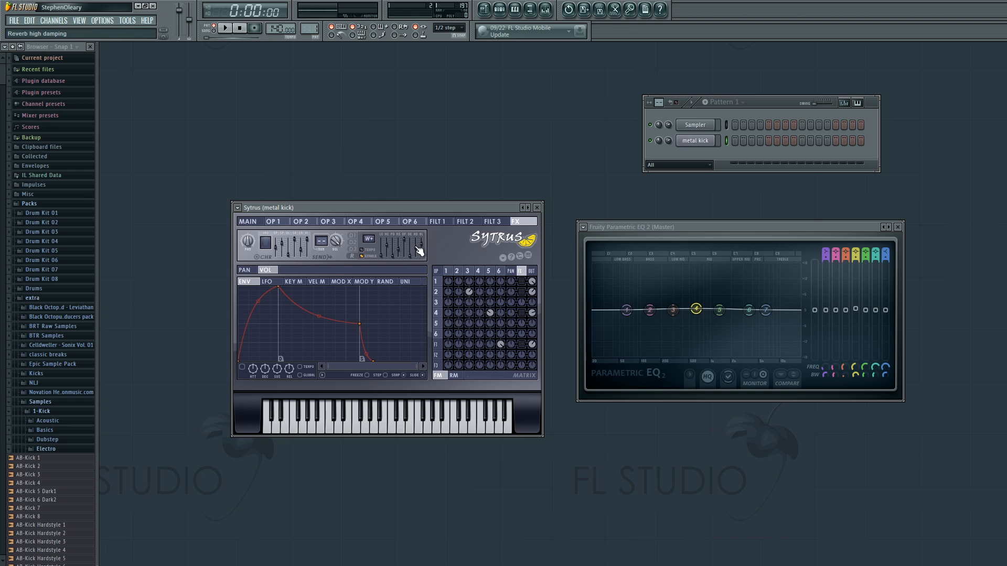
pyautogui.rightClick(523, 315)
pyautogui.rightClick(524, 344)
pyautogui.press('z')
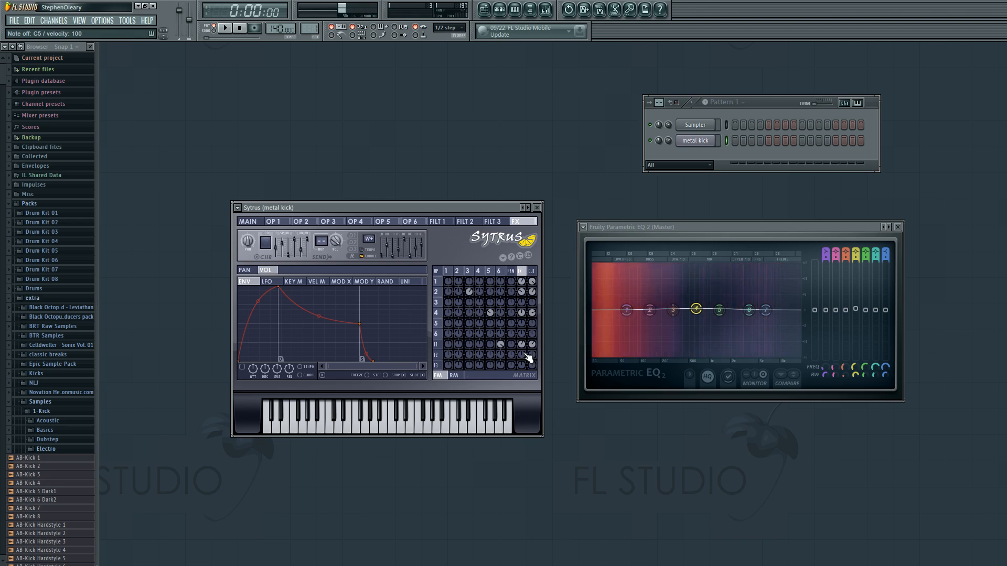
pyautogui.press('z')
pyautogui.press('z')
# Adjust filter 1's effects send amount in the matrix and audition the change
pyautogui.moveTo(522, 345); pyautogui.dragTo(523, 340)
pyautogui.press('z')
pyautogui.press('z')
pyautogui.press('z')
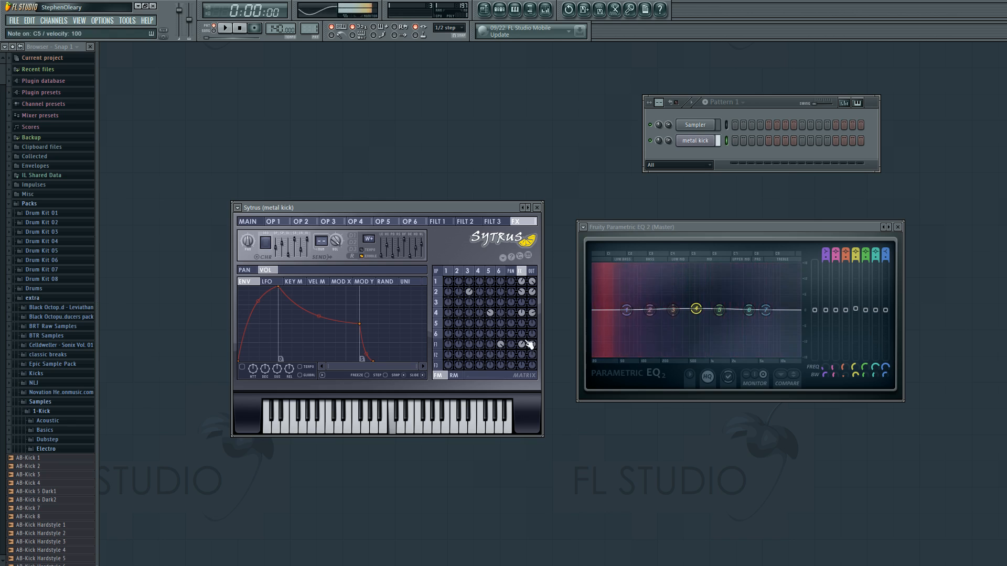
pyautogui.press('z')
# Set operator 2's effects send to -75%, audition it, and fine-tune the amount slightly
pyautogui.moveTo(523, 293); pyautogui.dragTo(523, 301)
pyautogui.press('z')
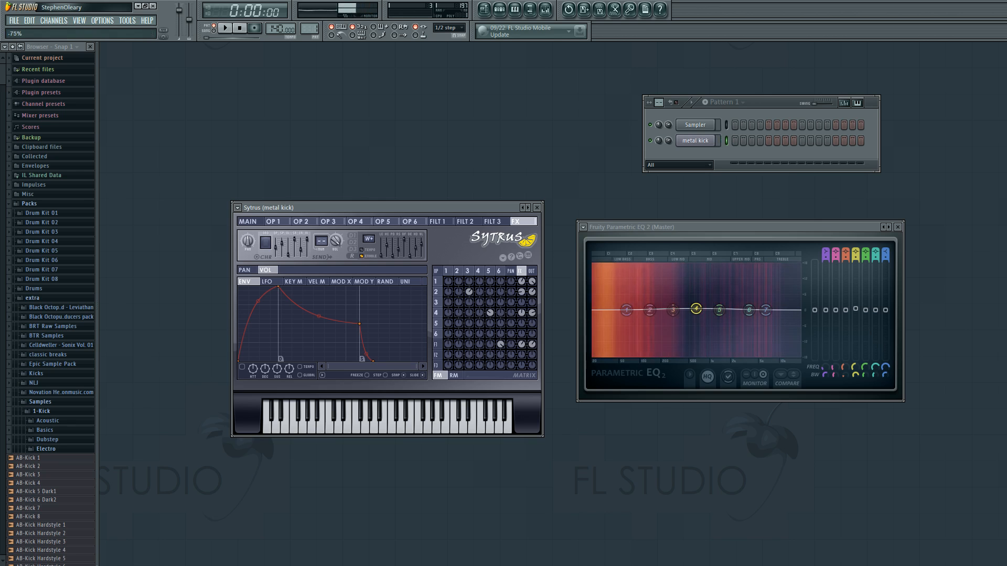
pyautogui.press('z')
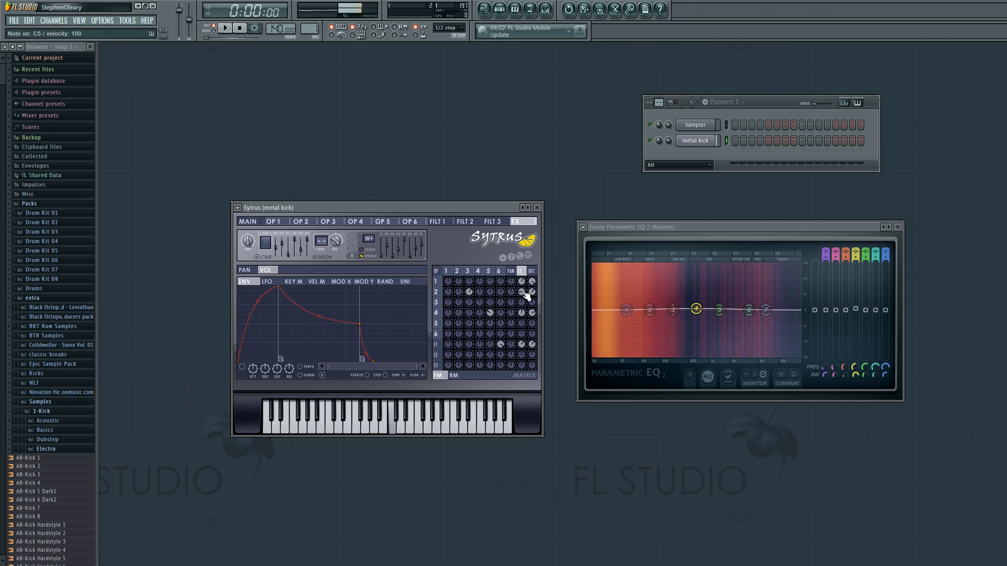
pyautogui.moveTo(523, 292); pyautogui.dragTo(523, 290)
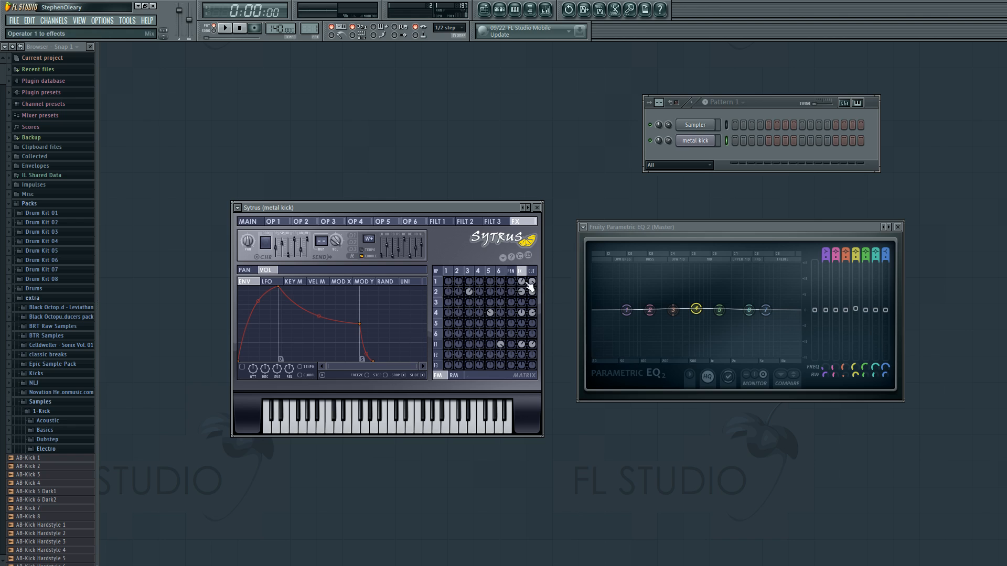
# Mute the outputs and effects sends of operators 1 and 4 and filter 1 to audition operator 2 alone
pyautogui.rightClick(532, 282)
pyautogui.rightClick(532, 314)
pyautogui.rightClick(531, 345)
pyautogui.press('z')
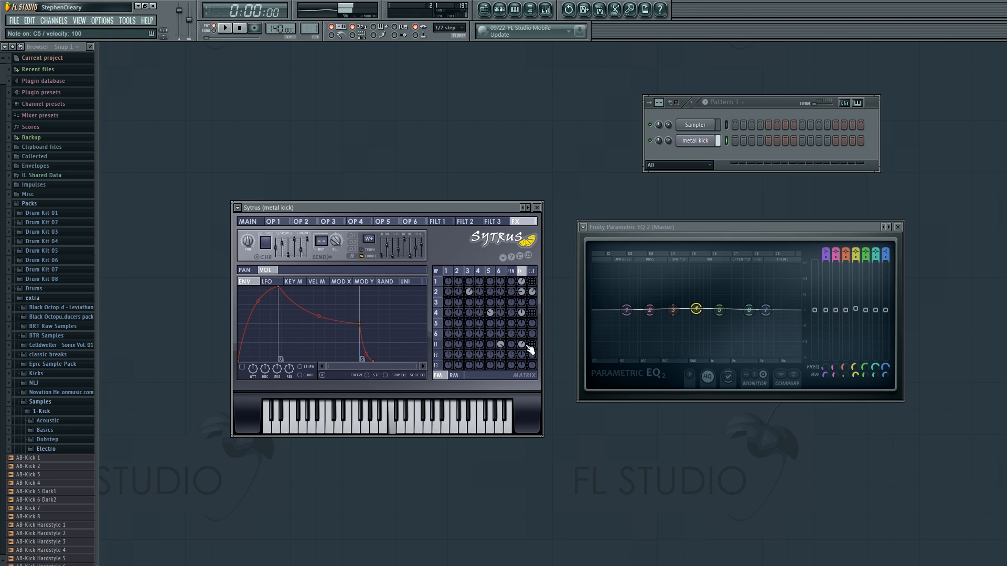
pyautogui.rightClick(521, 344)
pyautogui.press('z')
pyautogui.rightClick(522, 282)
pyautogui.press('z')
pyautogui.rightClick(521, 313)
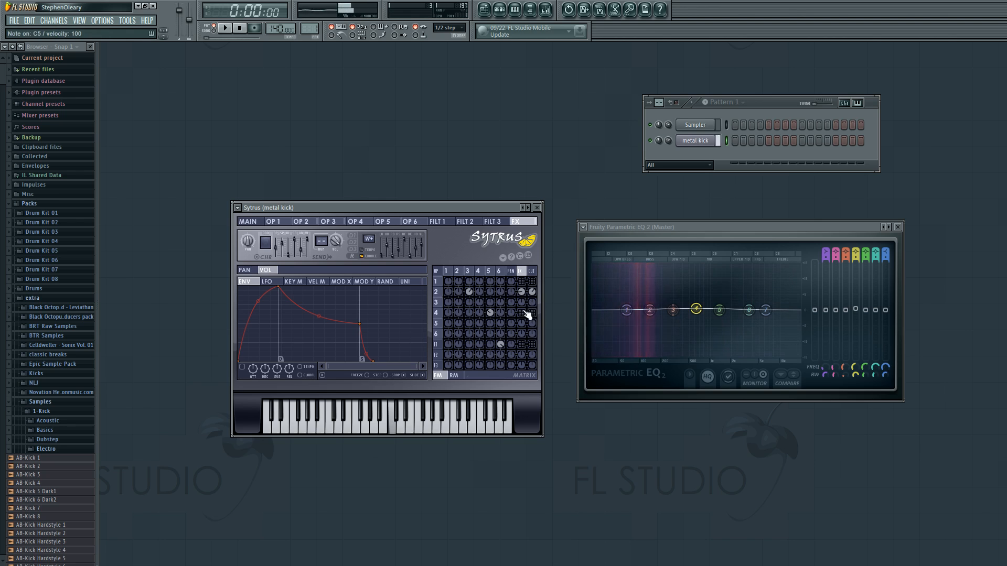
# Switch operator 2's effects send off and back on, auditioning the sound each way
pyautogui.rightClick(522, 292)
pyautogui.press('z')
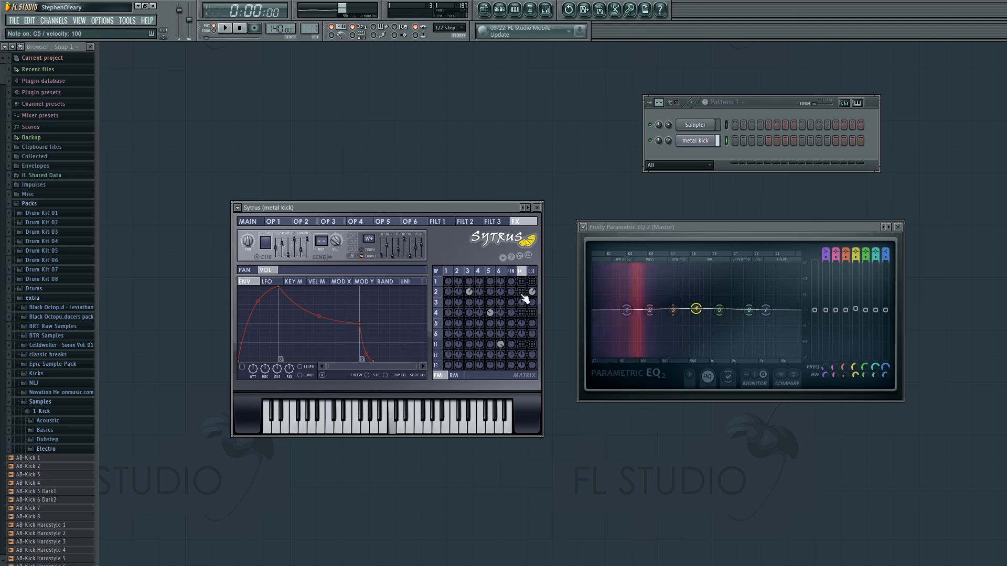
pyautogui.rightClick(522, 294)
pyautogui.press('z')
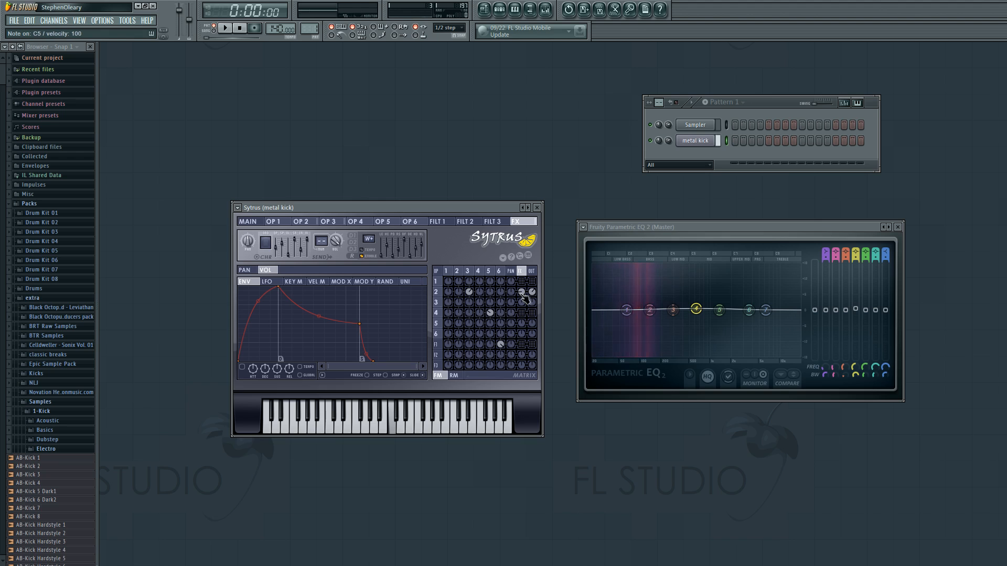
# Restore the effects sends and outputs of operators 1 and 4 and filter 1, and audition the full kick
pyautogui.rightClick(521, 282)
pyautogui.press('z')
pyautogui.rightClick(521, 313)
pyautogui.press('z')
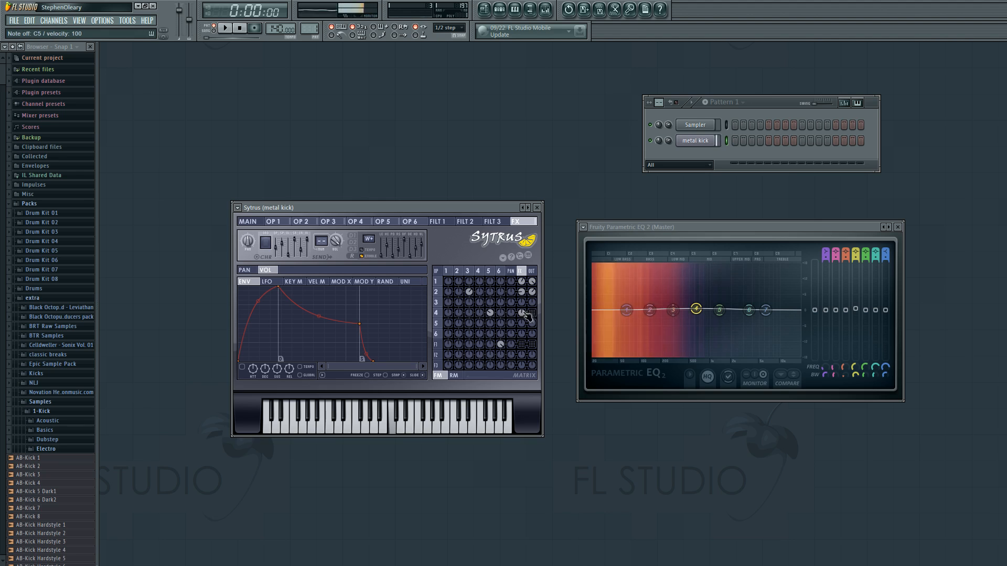
pyautogui.rightClick(531, 314)
pyautogui.rightClick(532, 345)
pyautogui.press('z')
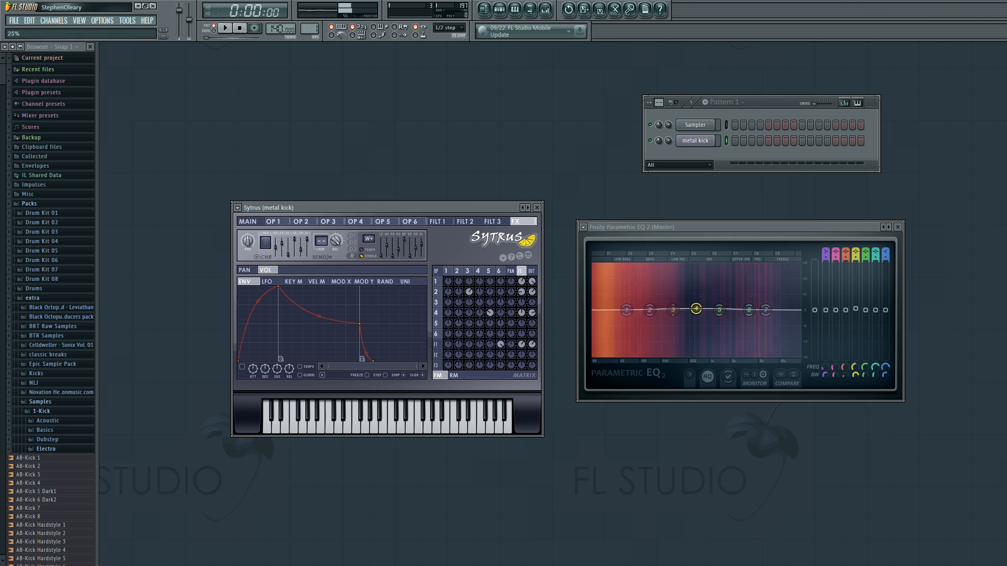
# Readjust operator 2's effects send amount and audition the full kick
pyautogui.moveTo(521, 292); pyautogui.dragTo(522, 289)
pyautogui.press('z')
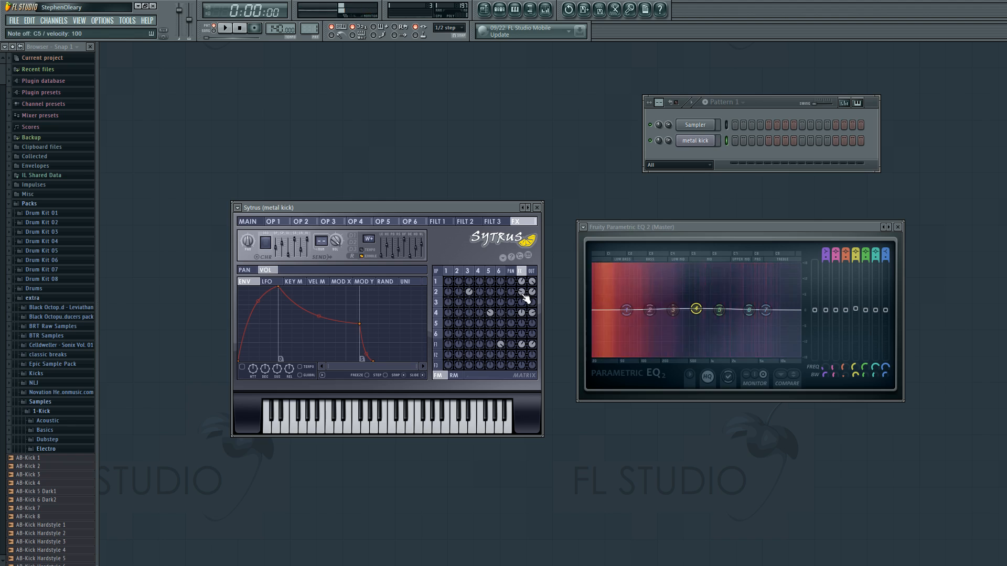
pyautogui.press('z')
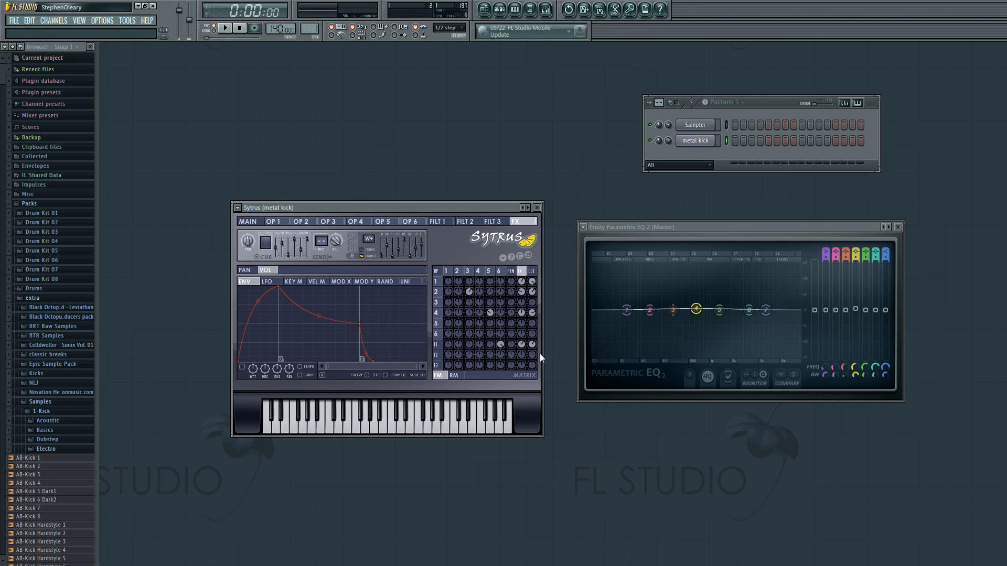
pyautogui.press('q')
pyautogui.moveTo(494, 206)
pyautogui.mouseDown()
pyautogui.moveTo(500, 228)
pyautogui.moveTo(489, 200)
pyautogui.mouseUp()
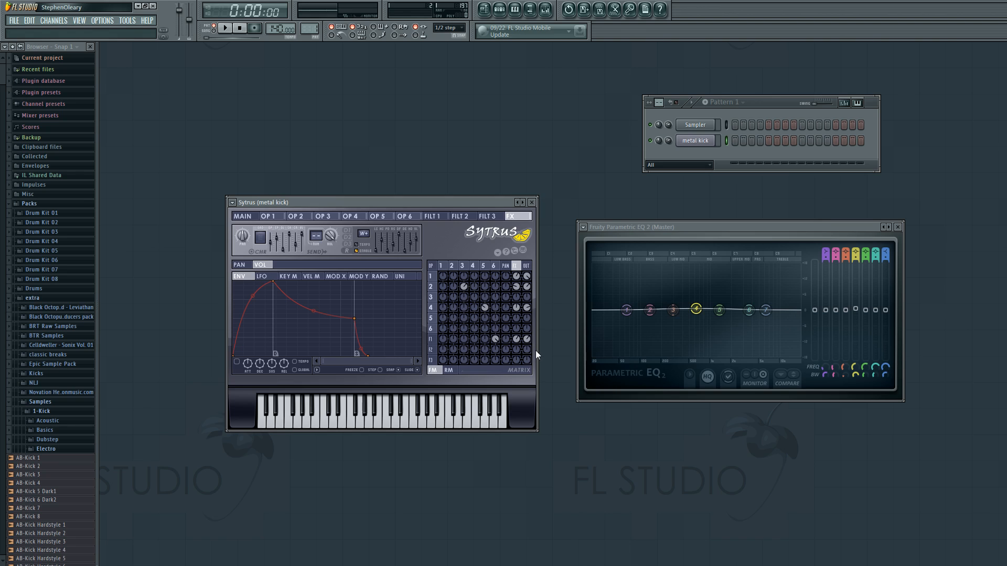
pyautogui.moveTo(413, 202)
pyautogui.mouseDown()
pyautogui.moveTo(415, 190)
pyautogui.moveTo(424, 199)
pyautogui.mouseUp()
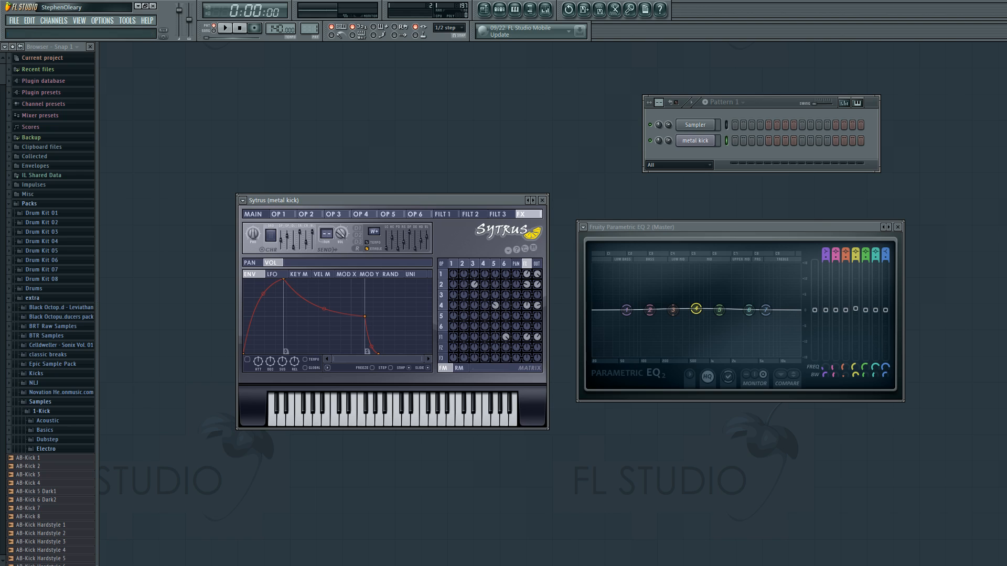